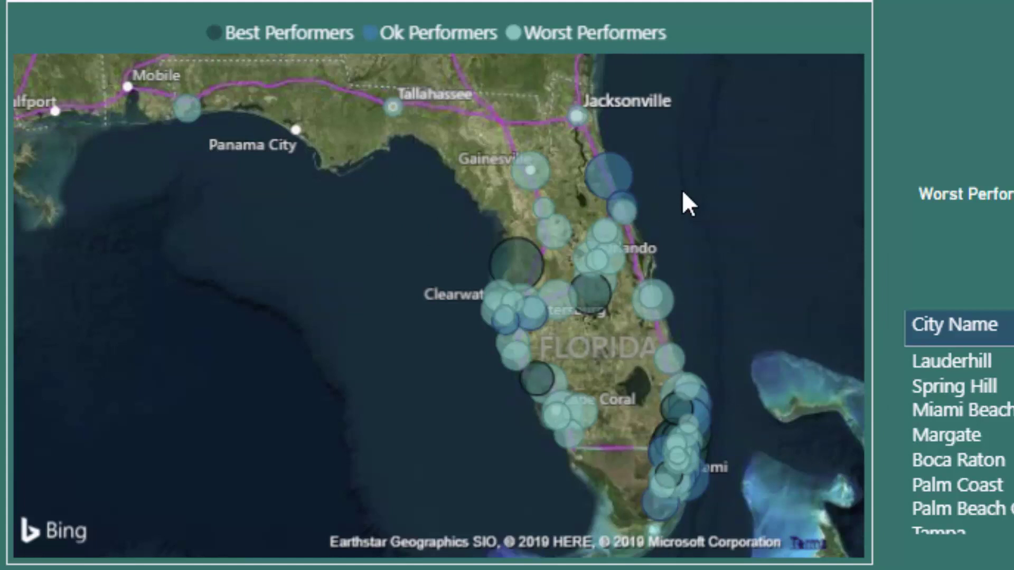
# Enlarge the performers map full-screen and pan it across Florida, then return to the report
pyautogui.click(810, 5)
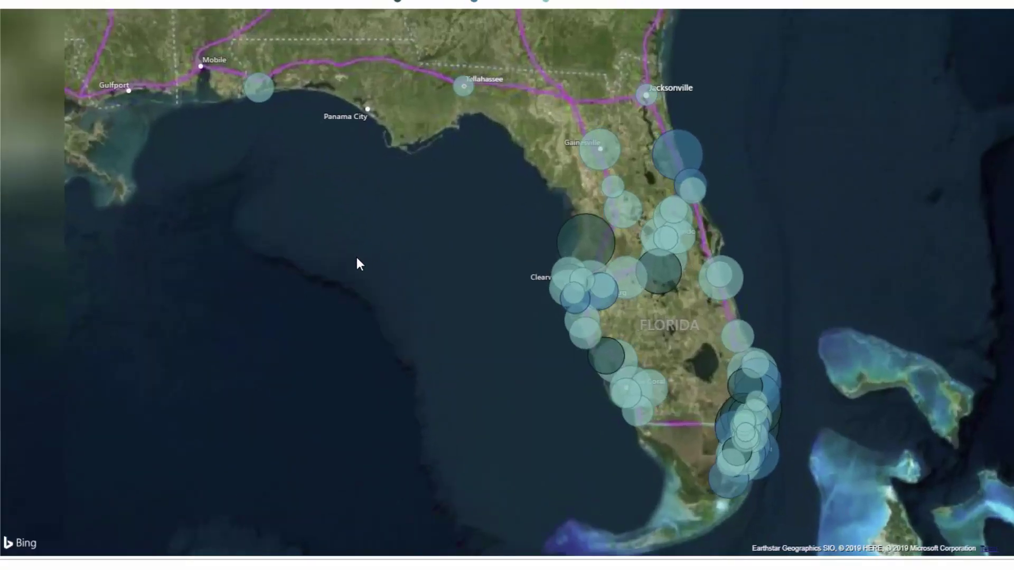
pyautogui.moveTo(484, 283); pyautogui.dragTo(421, 270)
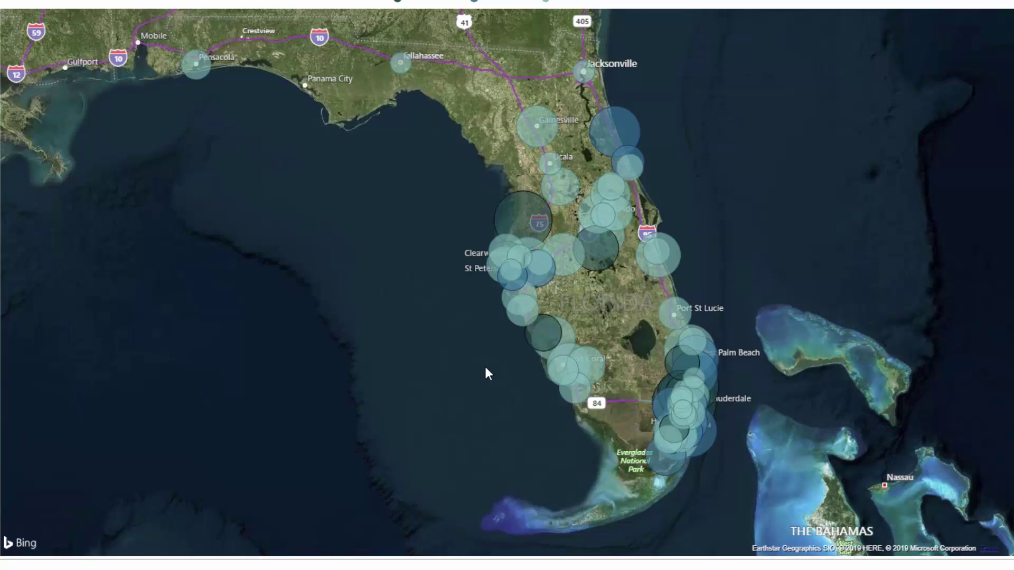
pyautogui.moveTo(485, 367); pyautogui.dragTo(442, 352)
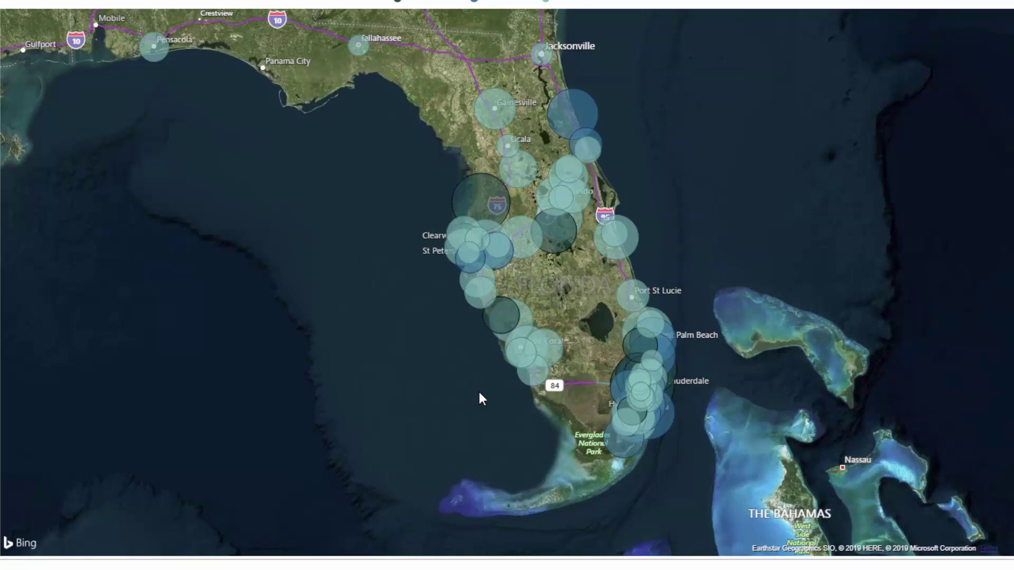
pyautogui.click(176, 4)
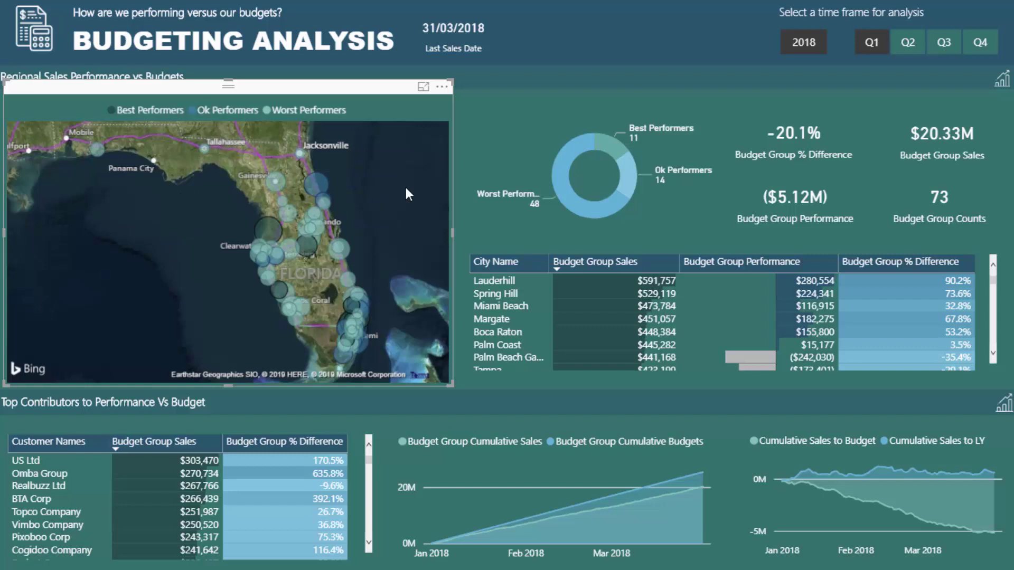
# Filter the dashboard to Best Performers and view the filtered map full-size before going back
pyautogui.click(613, 147)
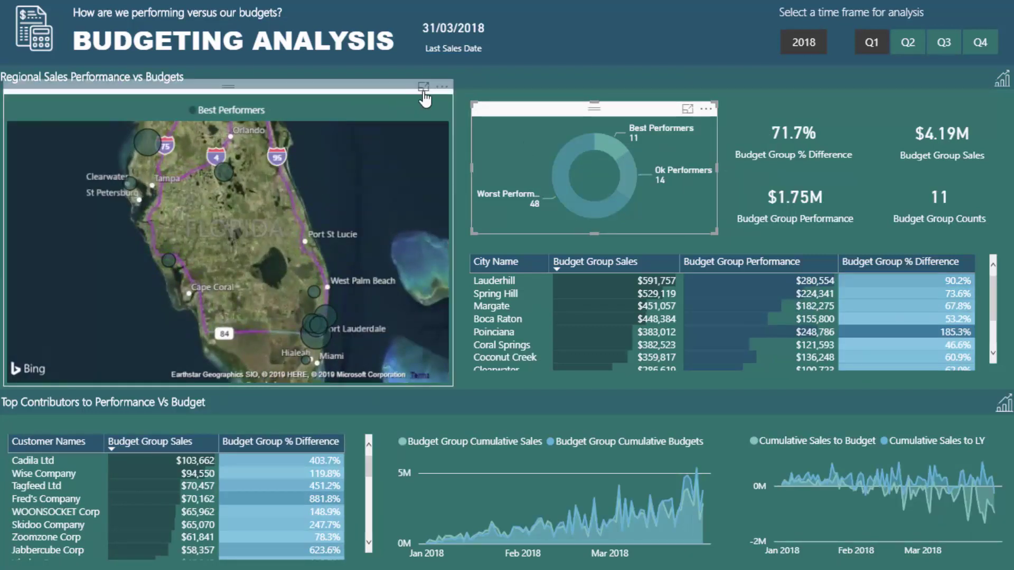
pyautogui.click(423, 95)
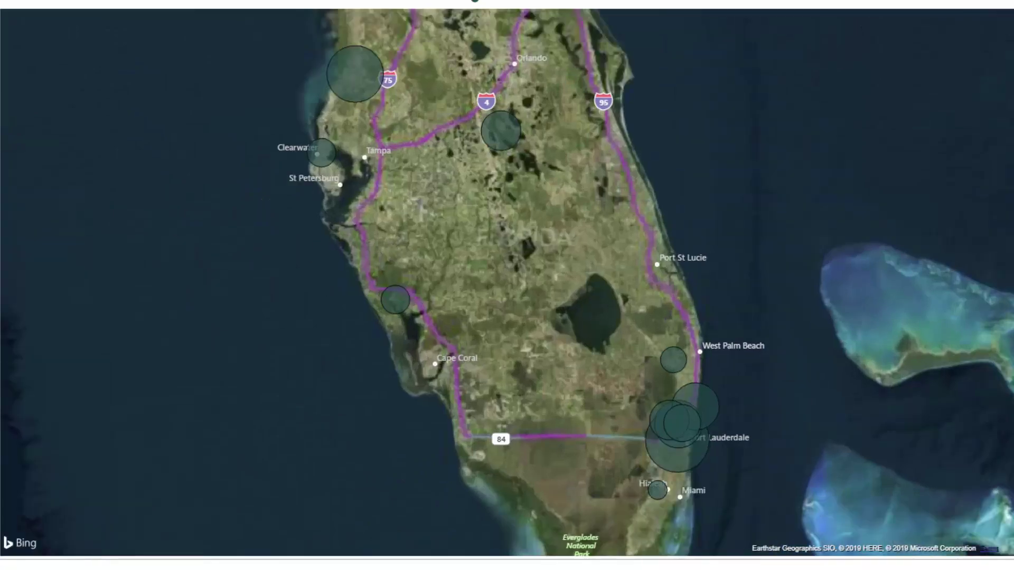
pyautogui.click(53, 16)
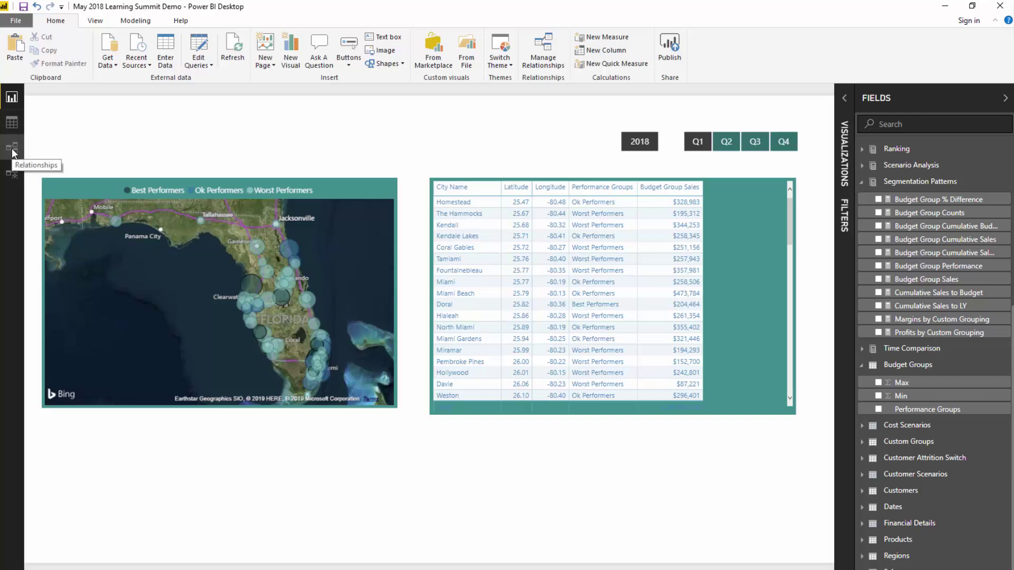
# Switch to the model diagram and inspect the standalone Budget Groups table with Performance Groups, Min and Max
pyautogui.click(13, 149)
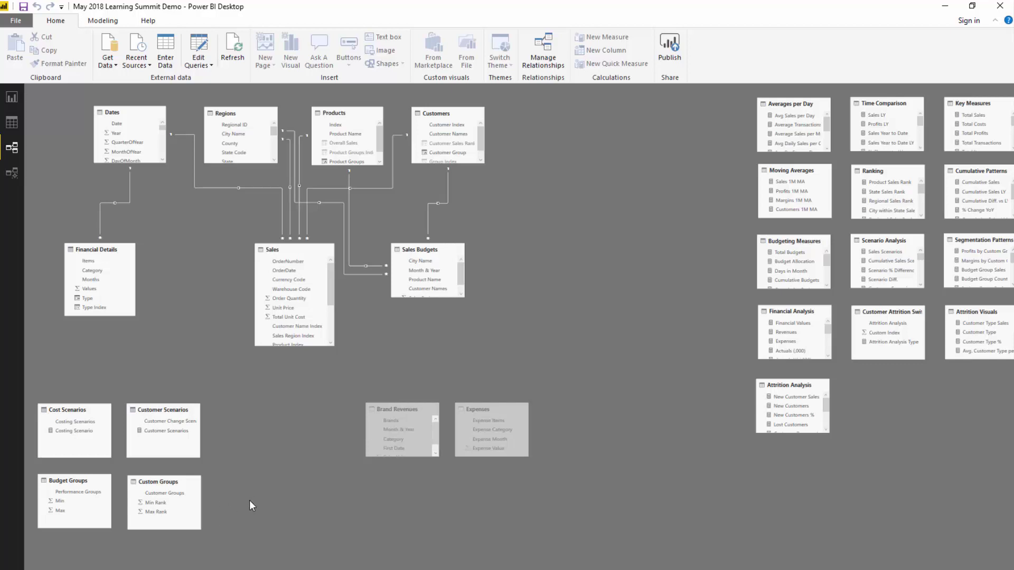
pyautogui.click(83, 484)
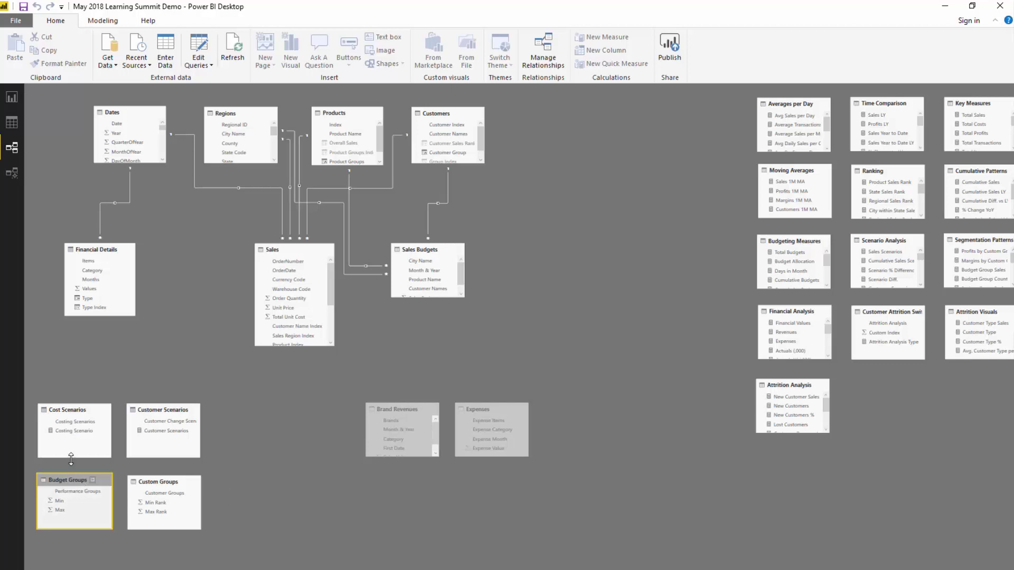
pyautogui.scroll(2, 71, 459)
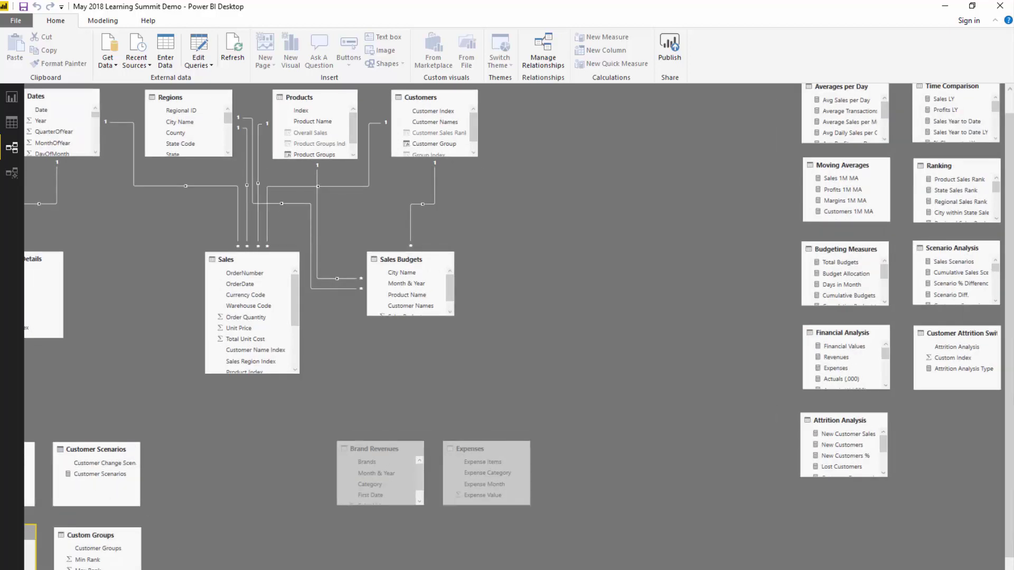
pyautogui.hscroll(-3, 37, 440)
pyautogui.scroll(-1, 37, 440)
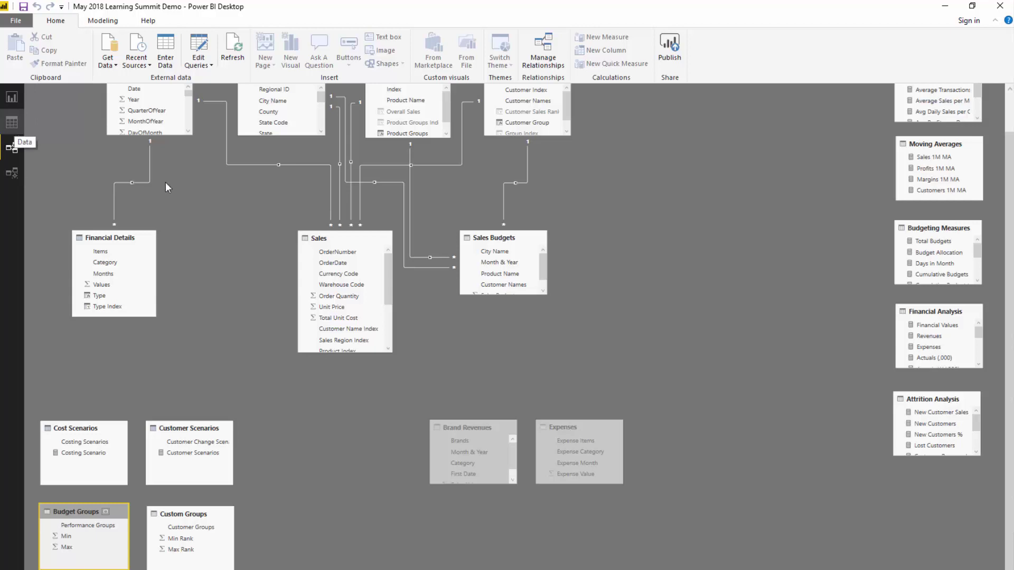
pyautogui.scroll(2, 163, 182)
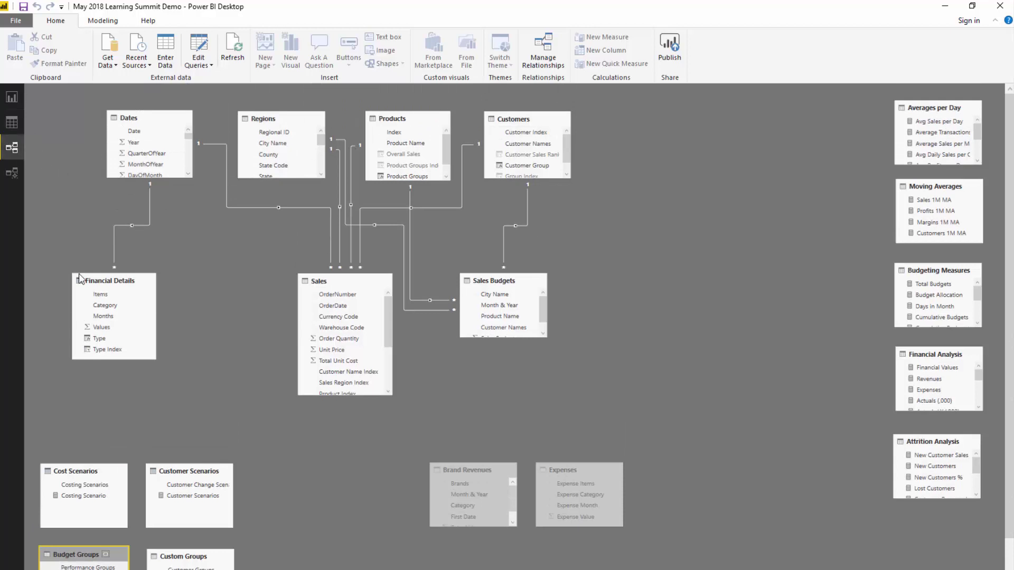
pyautogui.scroll(-2, 50, 219)
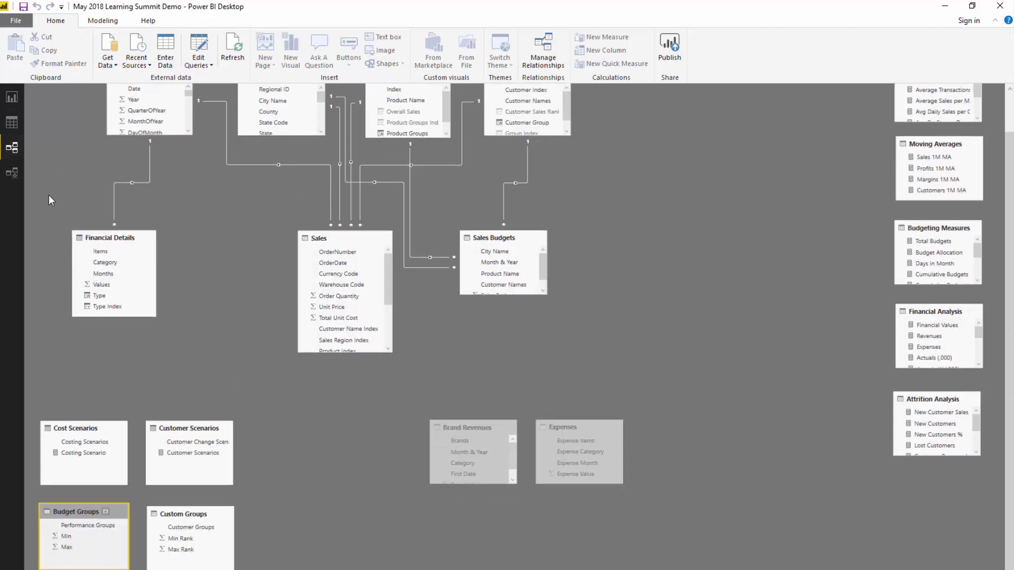
# View the Budget Groups rows: Best 40%–10000%, Ok 0%–40%, Worst -10000%–0%
pyautogui.click(15, 125)
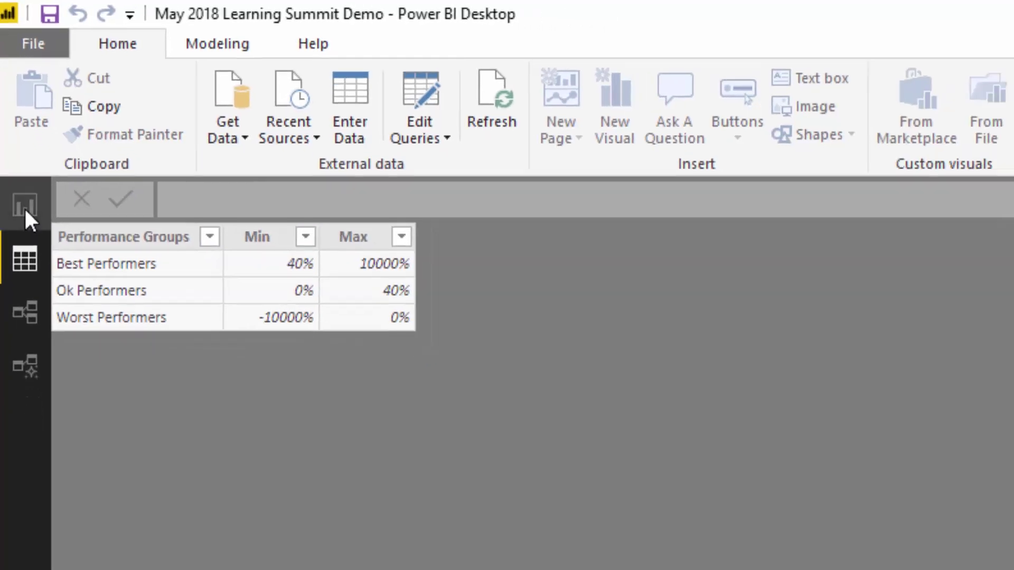
# Return to the map page, select the city table and open the Budget Group Sales measure's DAX formula
pyautogui.click(29, 244)
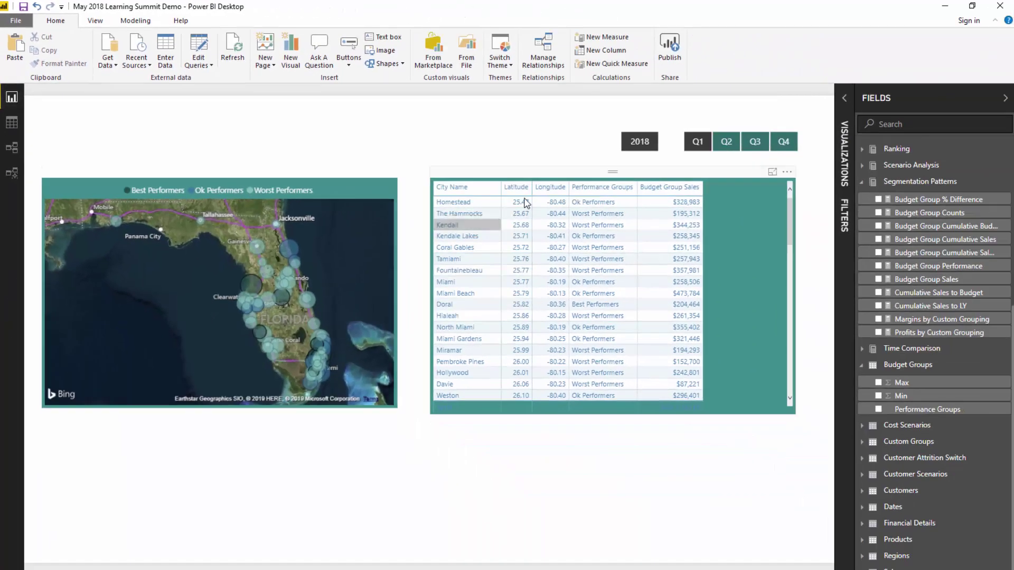
pyautogui.click(739, 176)
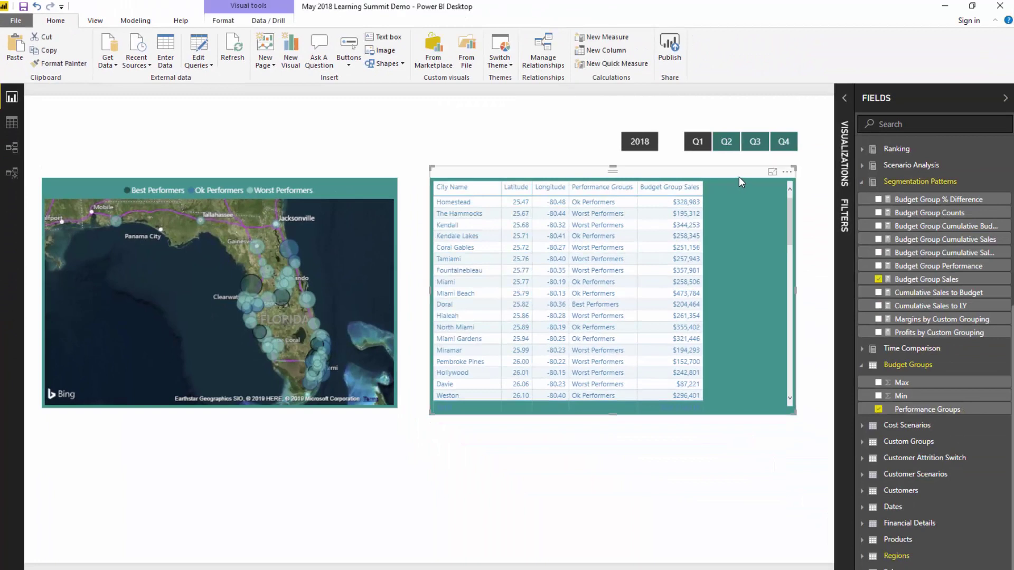
pyautogui.click(938, 284)
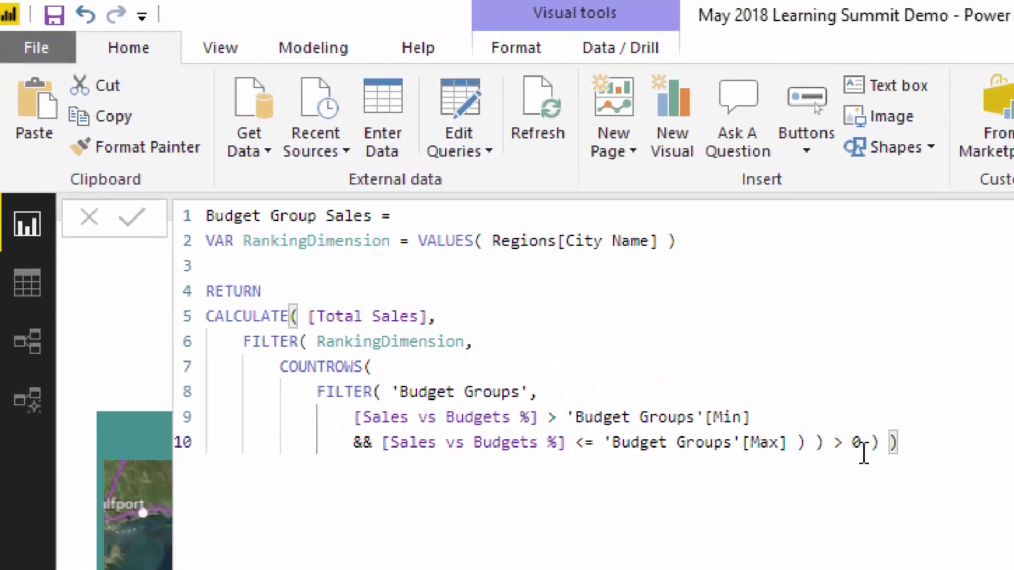
pyautogui.moveTo(399, 200); pyautogui.dragTo(0, 86)
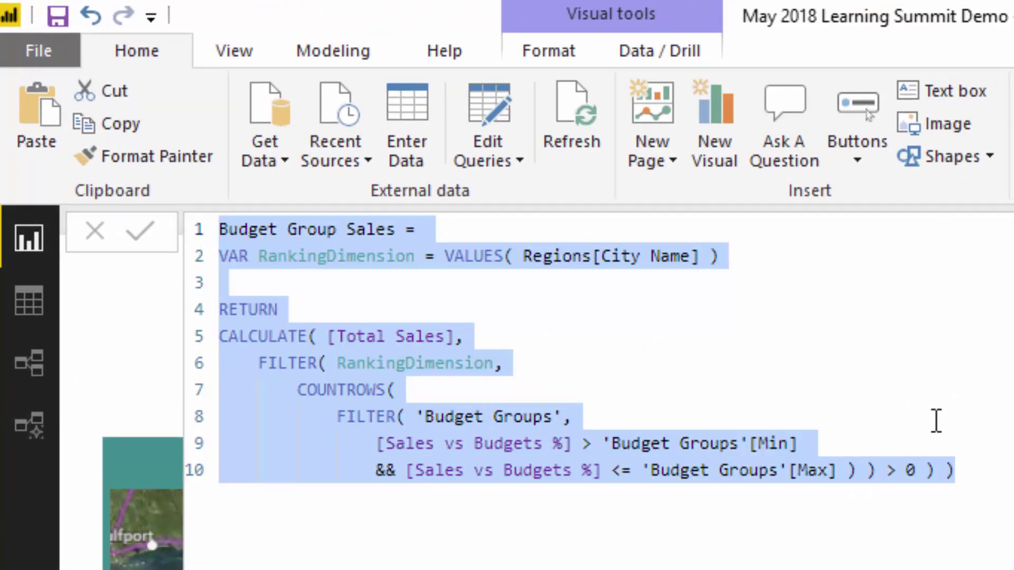
pyautogui.click(605, 422)
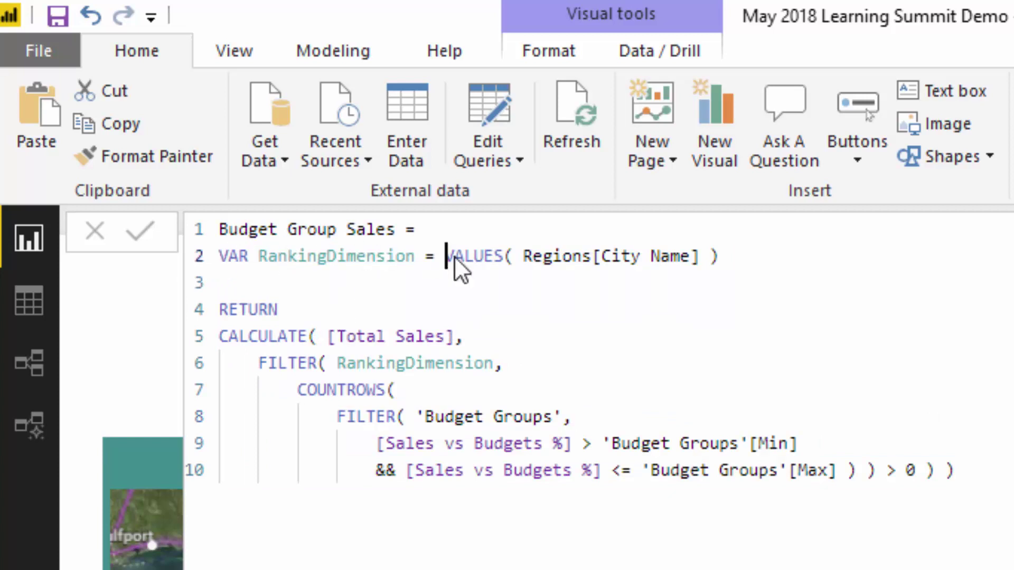
pyautogui.moveTo(446, 258); pyautogui.dragTo(733, 253)
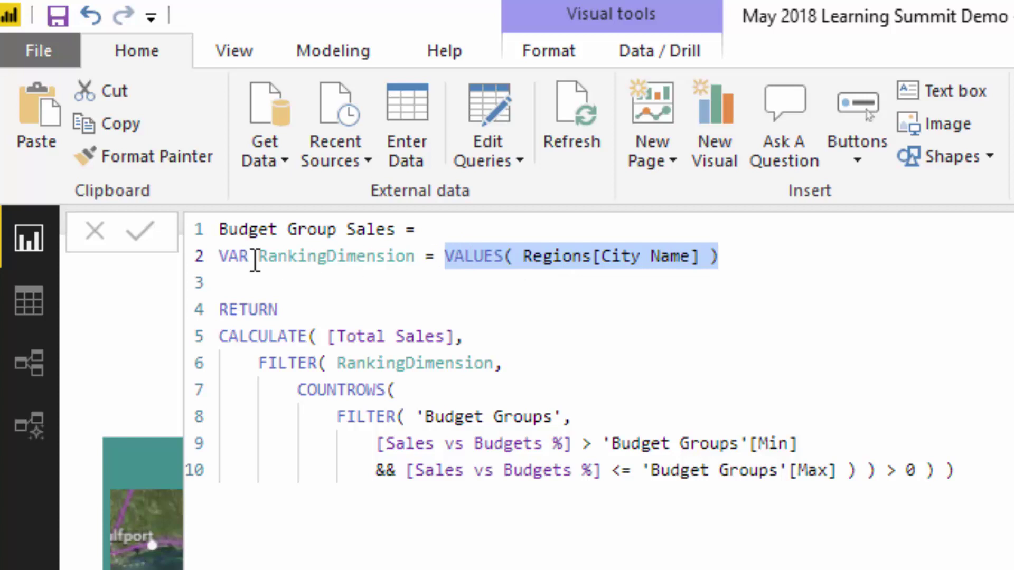
pyautogui.click(438, 257)
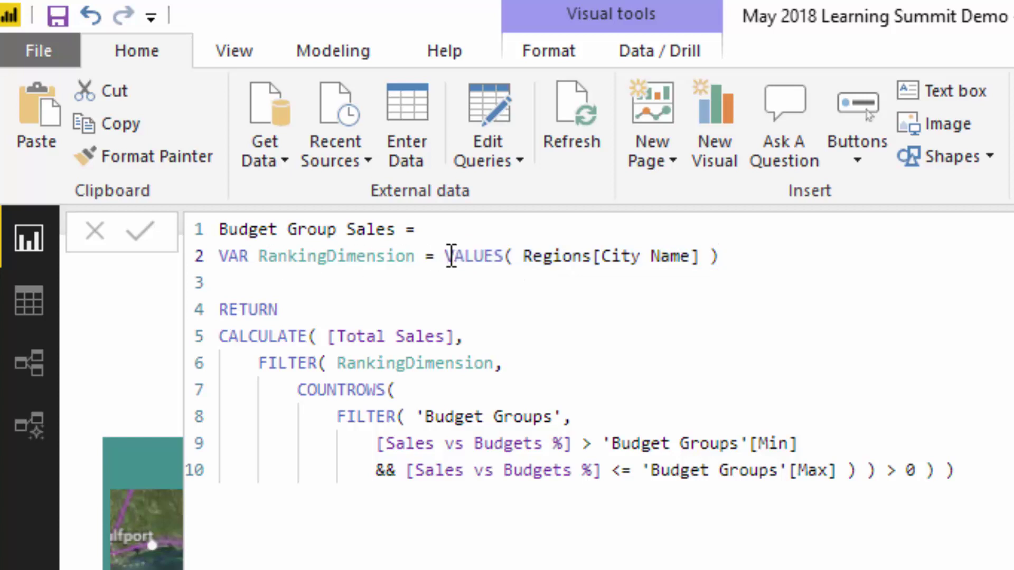
pyautogui.moveTo(443, 258); pyautogui.dragTo(776, 271)
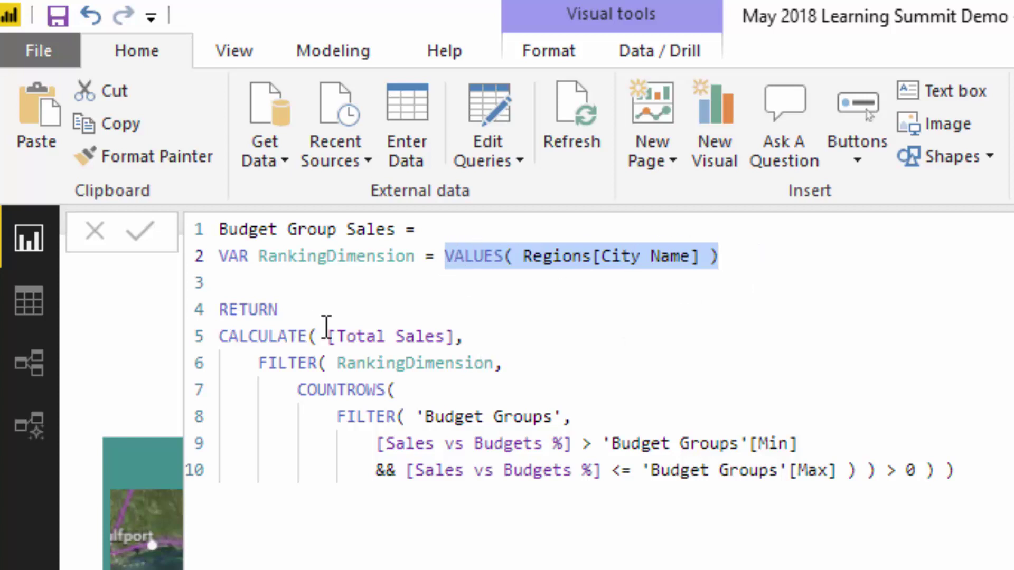
pyautogui.moveTo(327, 336); pyautogui.dragTo(465, 336)
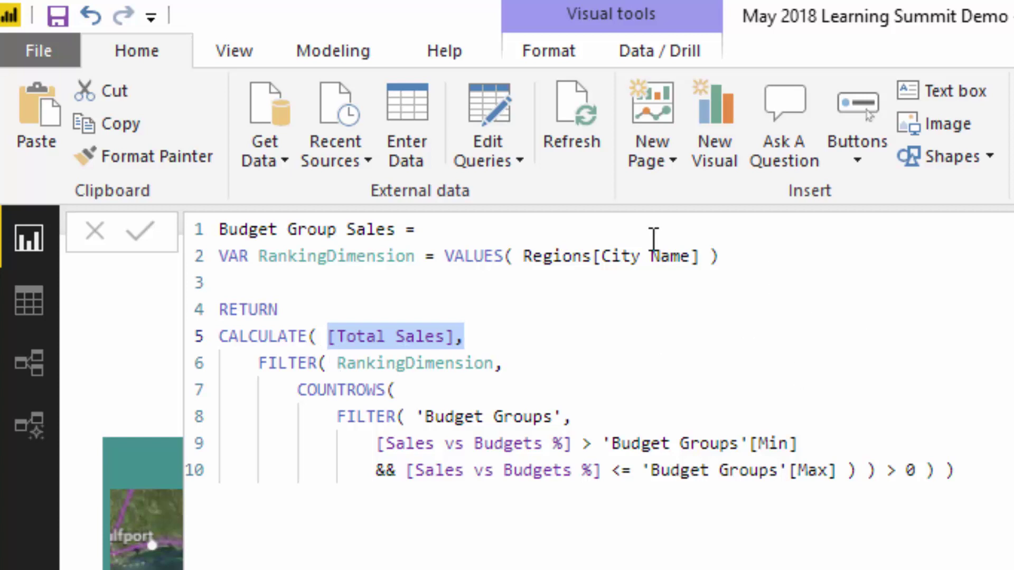
pyautogui.moveTo(774, 254); pyautogui.dragTo(426, 256)
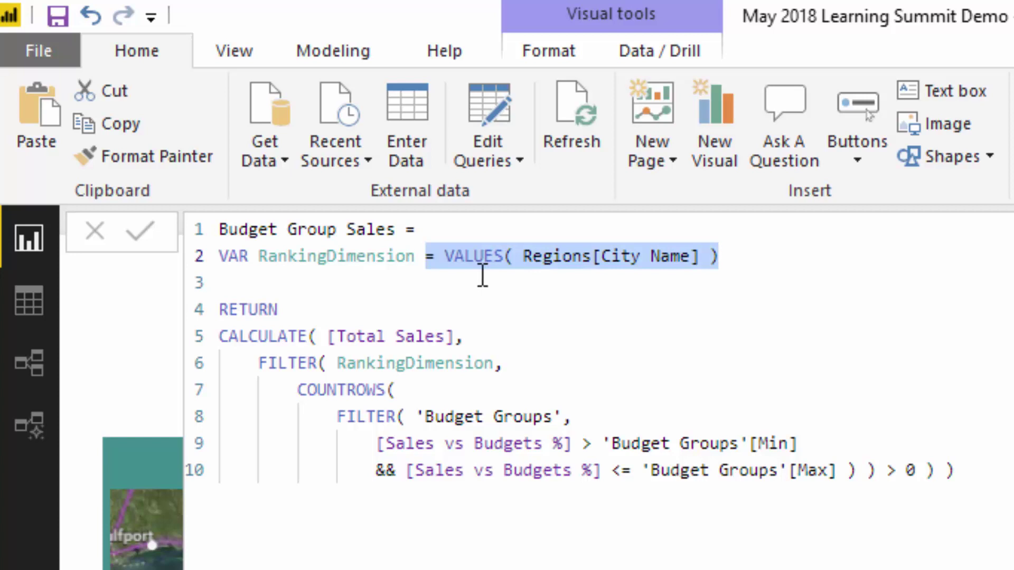
pyautogui.moveTo(435, 256); pyautogui.dragTo(771, 259)
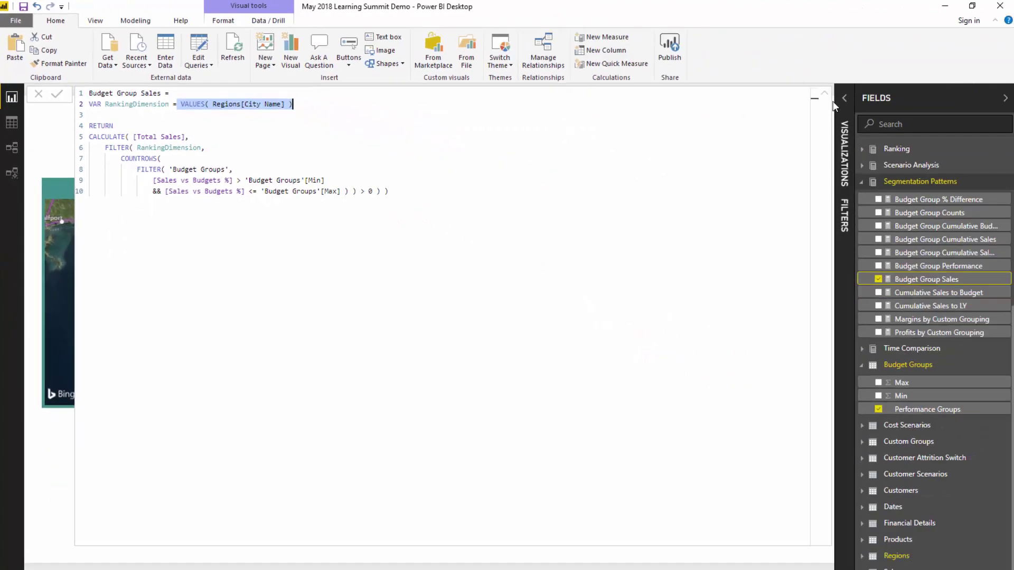
pyautogui.click(824, 97)
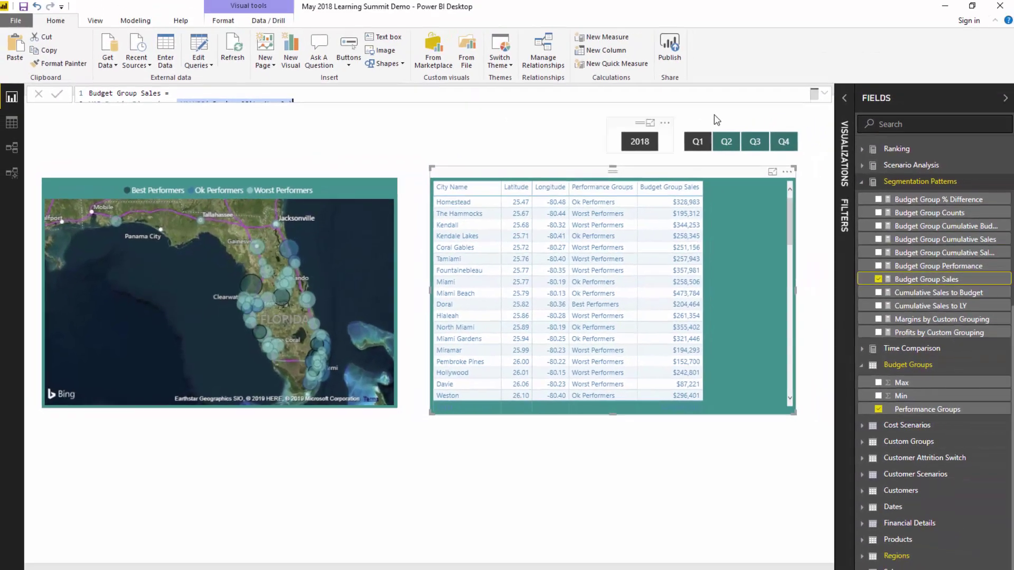
pyautogui.click(813, 96)
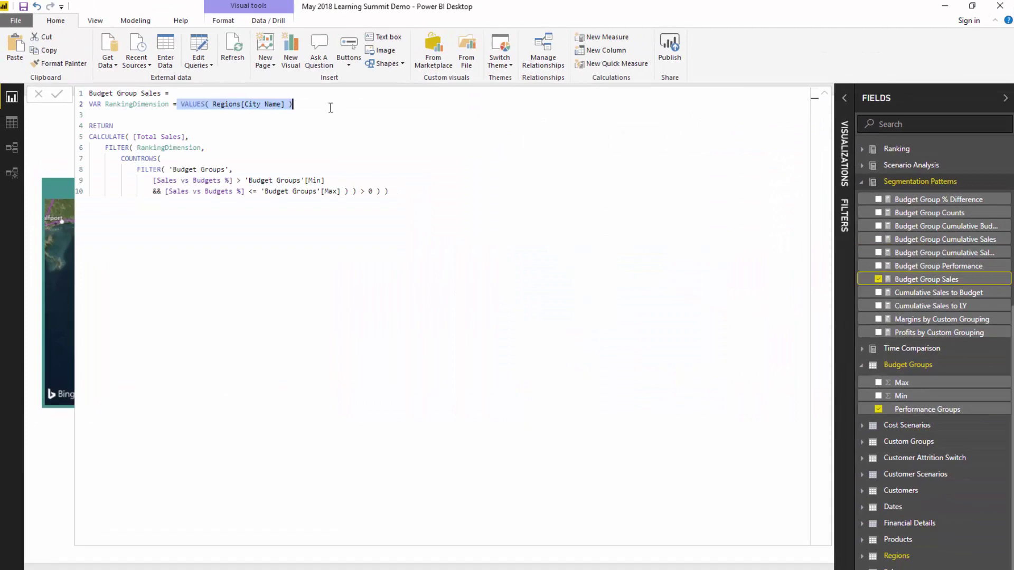
pyautogui.click(310, 106)
pyautogui.moveTo(350, 118); pyautogui.dragTo(204, 118)
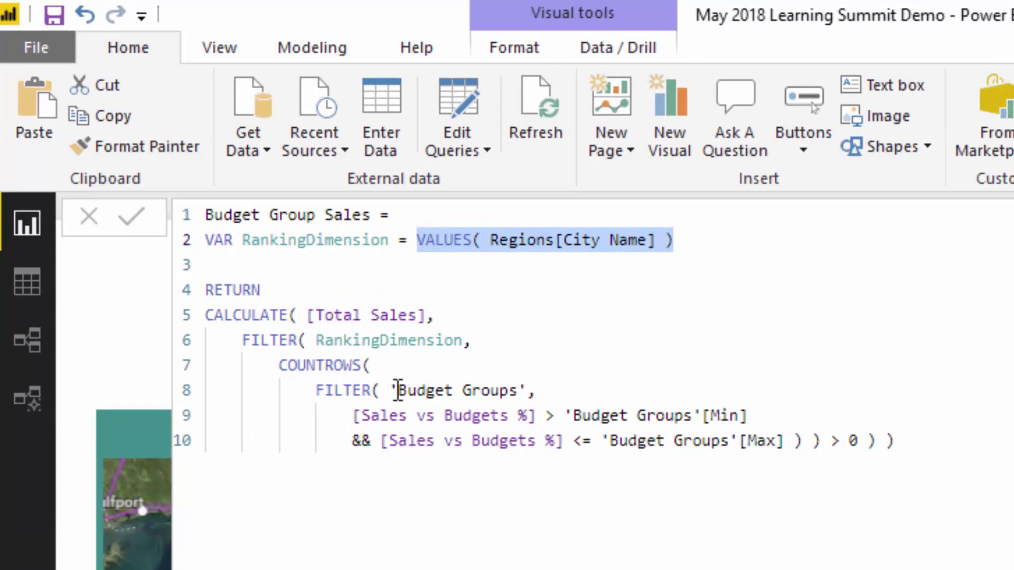
pyautogui.moveTo(389, 391); pyautogui.dragTo(547, 388)
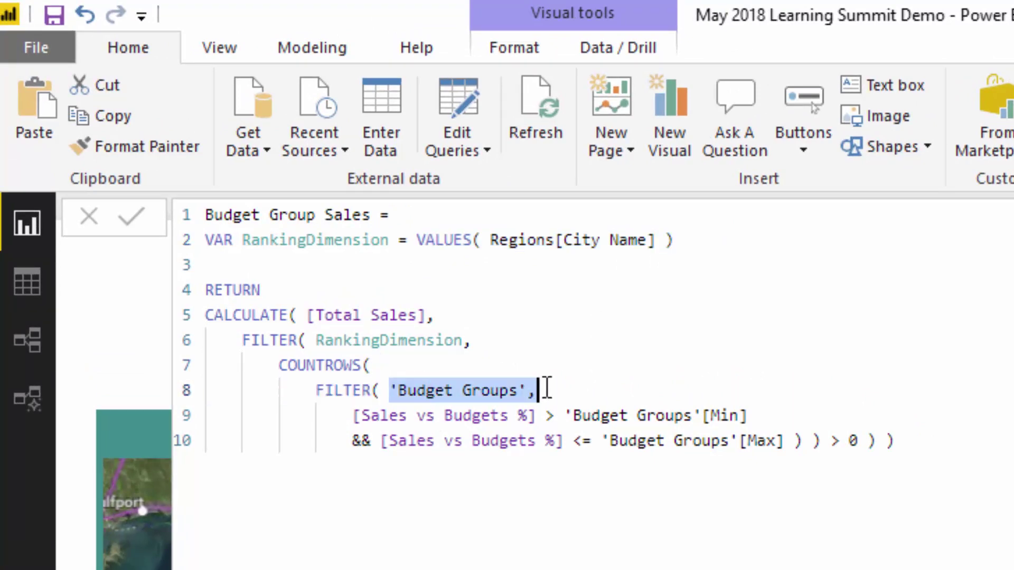
pyautogui.moveTo(354, 411); pyautogui.dragTo(540, 420)
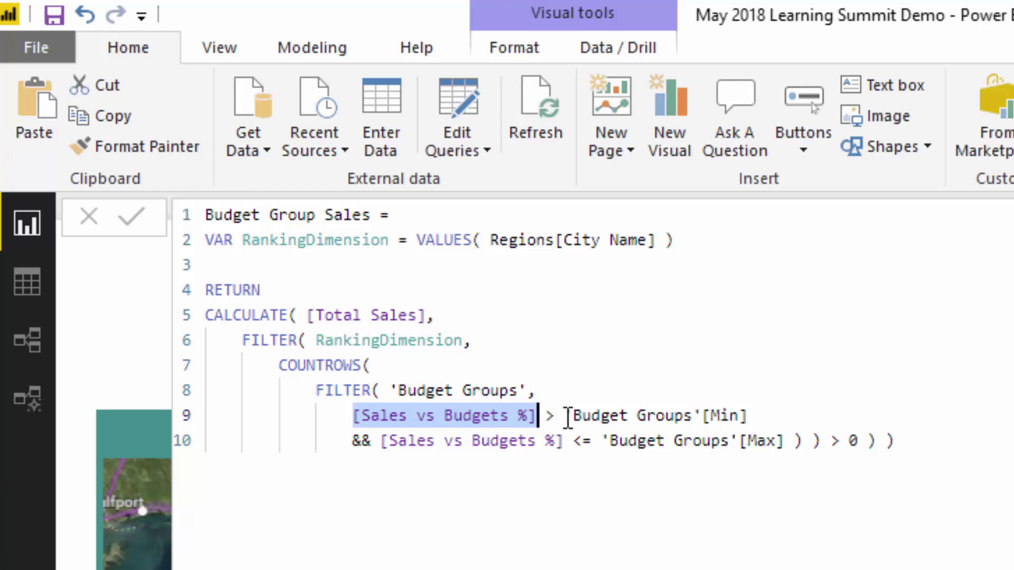
pyautogui.moveTo(565, 417); pyautogui.dragTo(759, 417)
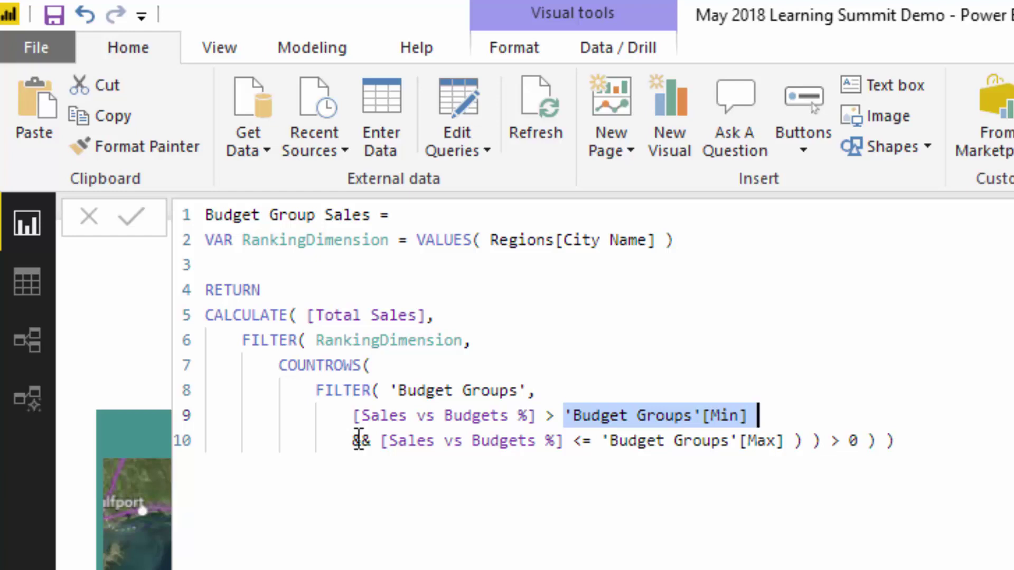
pyautogui.moveTo(380, 441); pyautogui.dragTo(574, 433)
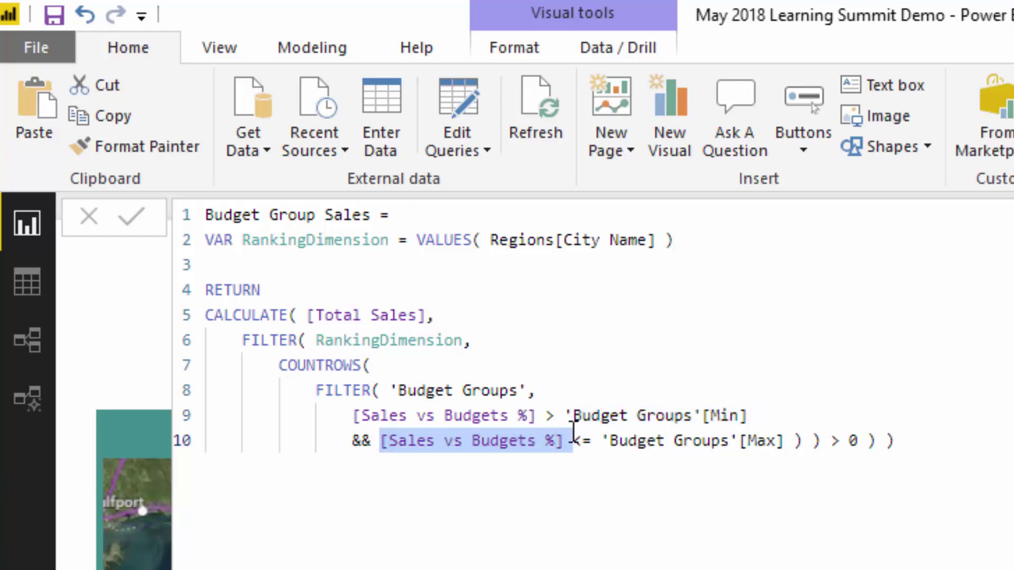
pyautogui.moveTo(646, 442); pyautogui.dragTo(785, 441)
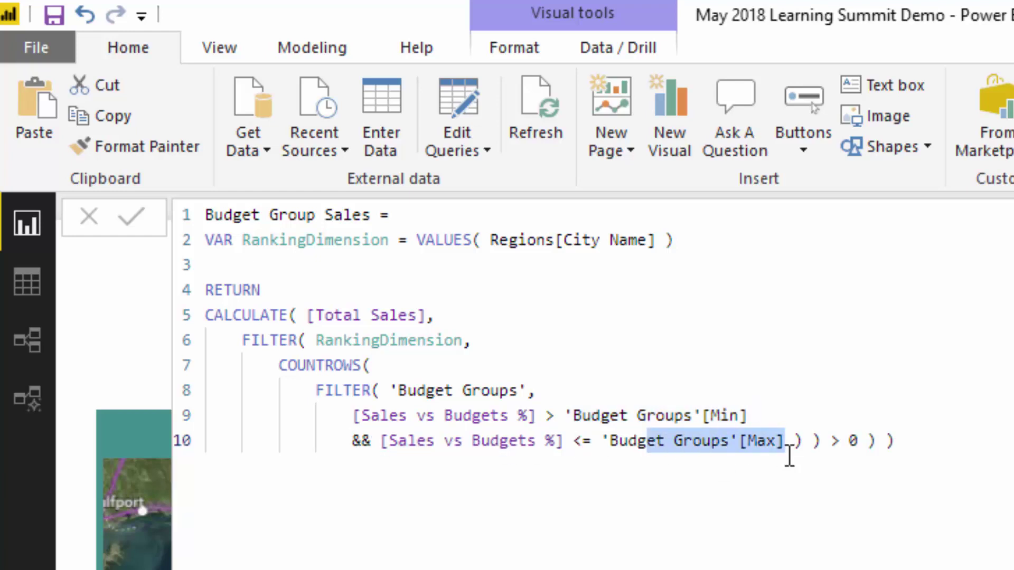
pyautogui.moveTo(537, 416); pyautogui.dragTo(355, 415)
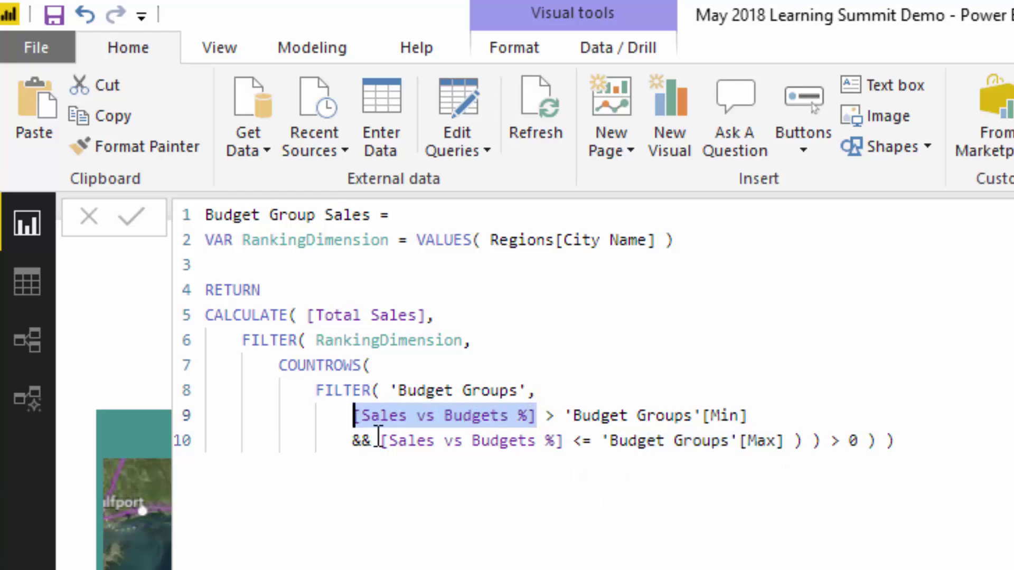
pyautogui.moveTo(372, 441); pyautogui.dragTo(572, 441)
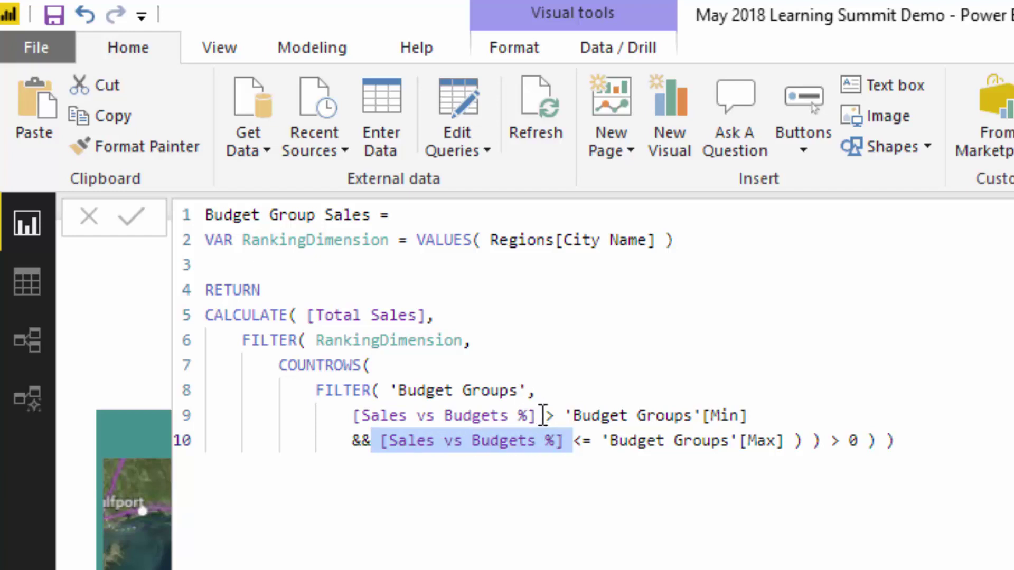
pyautogui.click(541, 416)
pyautogui.moveTo(540, 415); pyautogui.dragTo(355, 411)
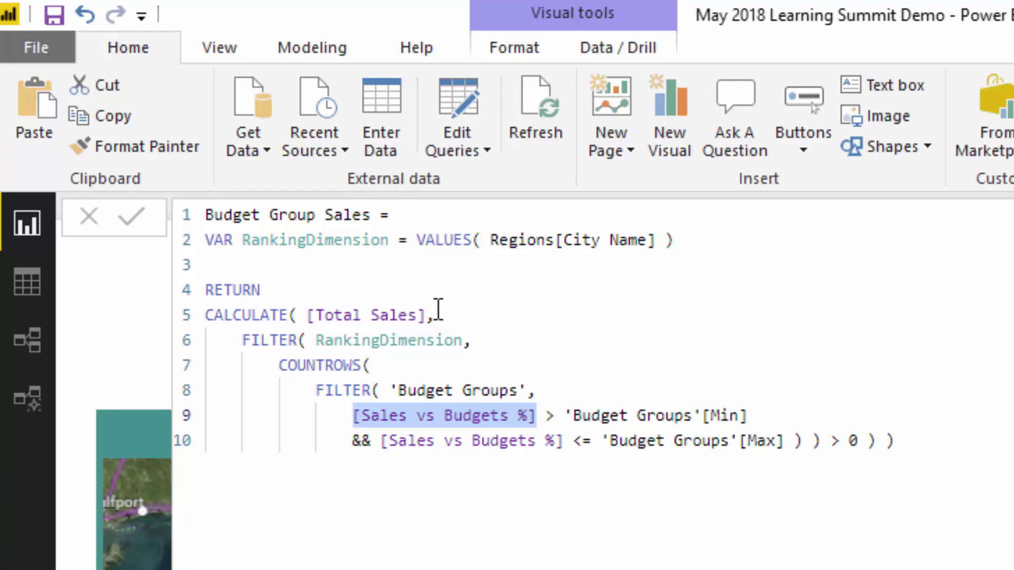
pyautogui.click(147, 335)
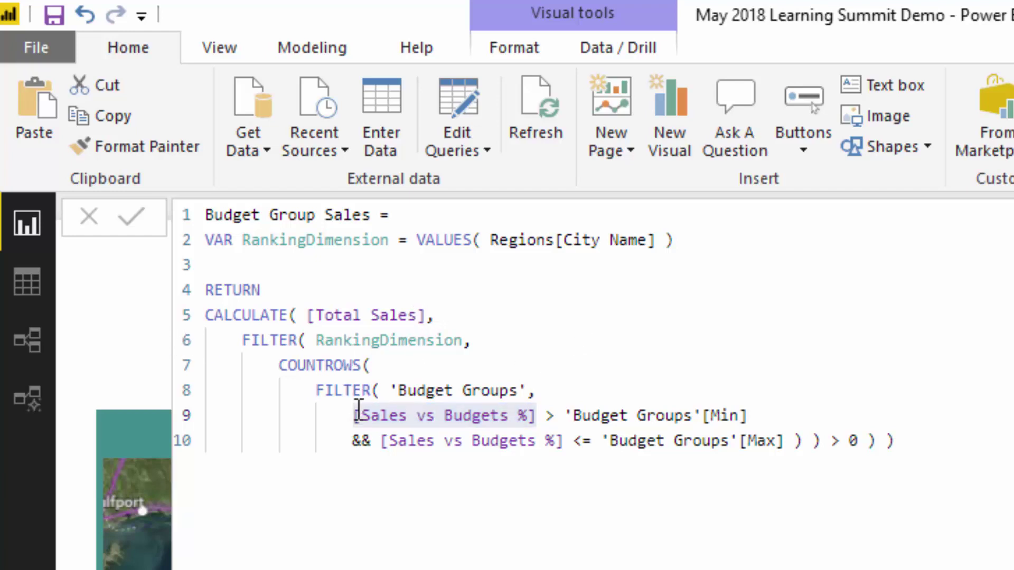
pyautogui.click(354, 416)
pyautogui.click(355, 416)
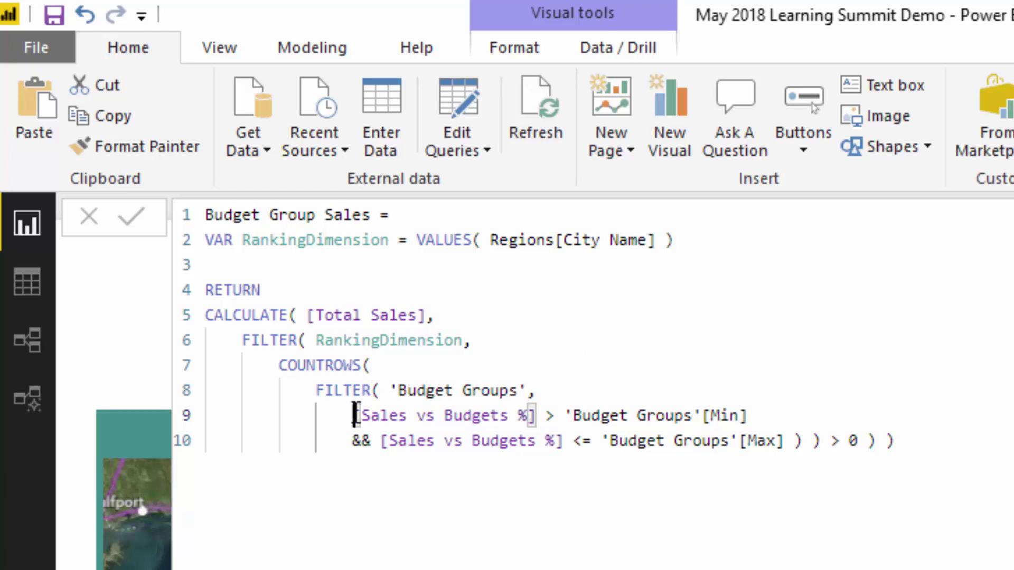
pyautogui.keyDown('shift'); pyautogui.click(896, 441); pyautogui.keyUp('shift')
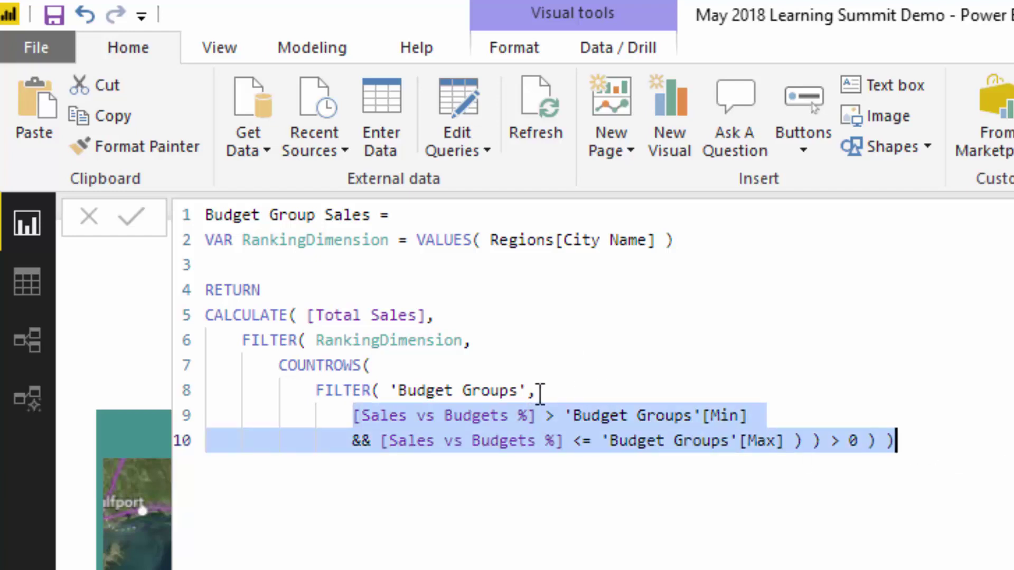
pyautogui.click(531, 393)
pyautogui.moveTo(530, 392); pyautogui.dragTo(316, 390)
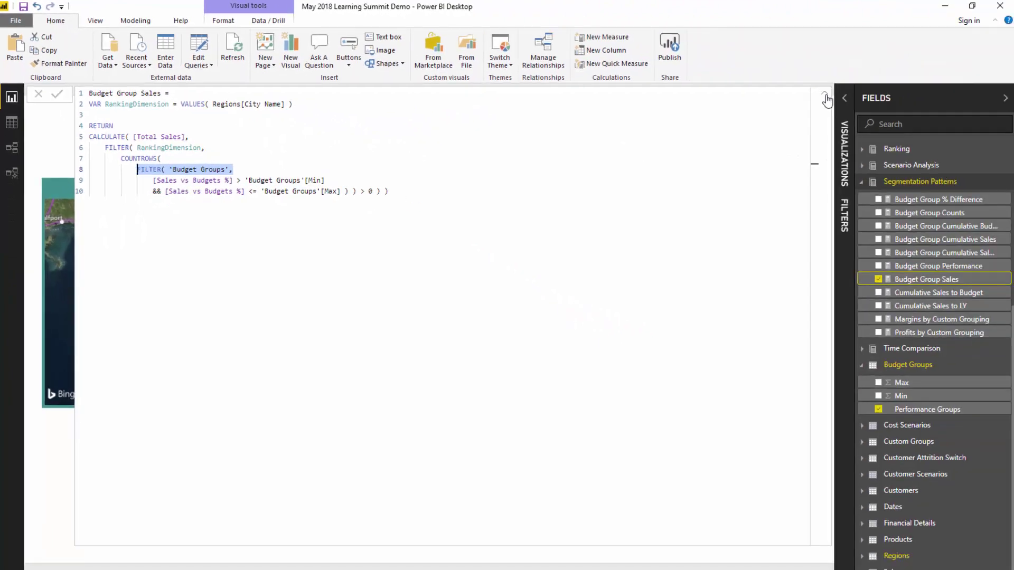
# Collapse the formula, shift the city table slightly left and scroll its Performance Group rows
pyautogui.click(826, 98)
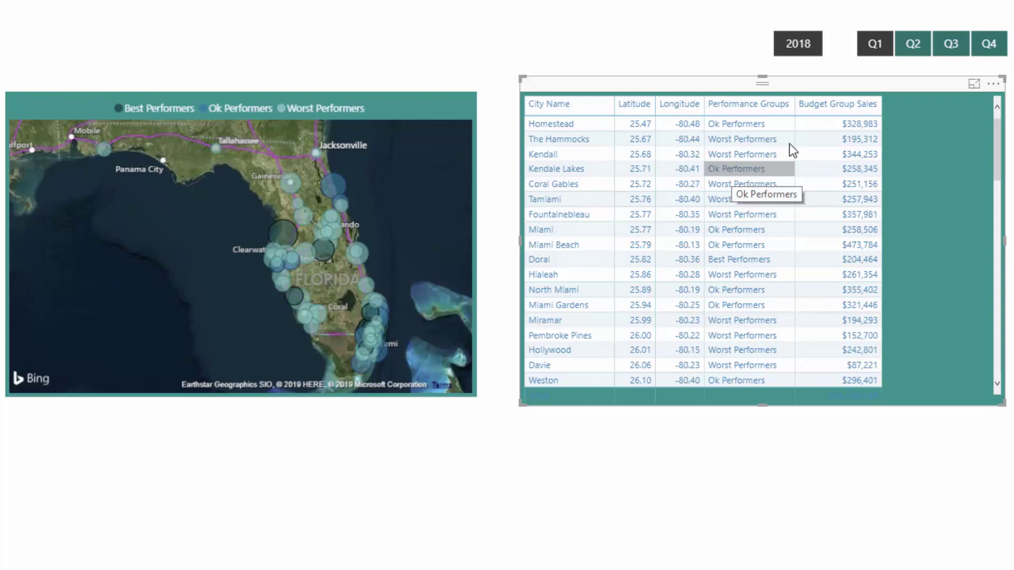
pyautogui.moveTo(901, 85); pyautogui.dragTo(878, 86)
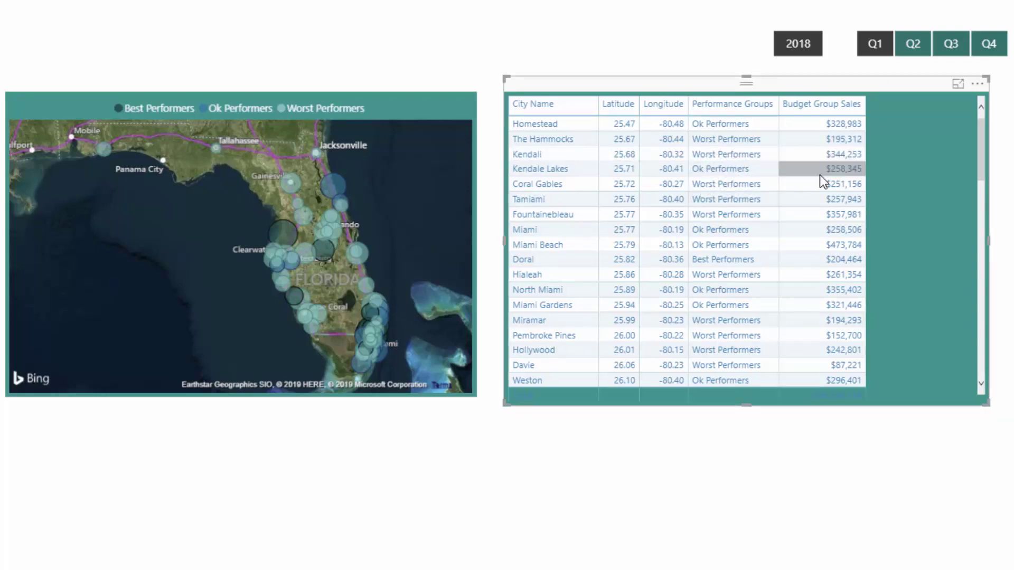
pyautogui.scroll(-2, 750, 236)
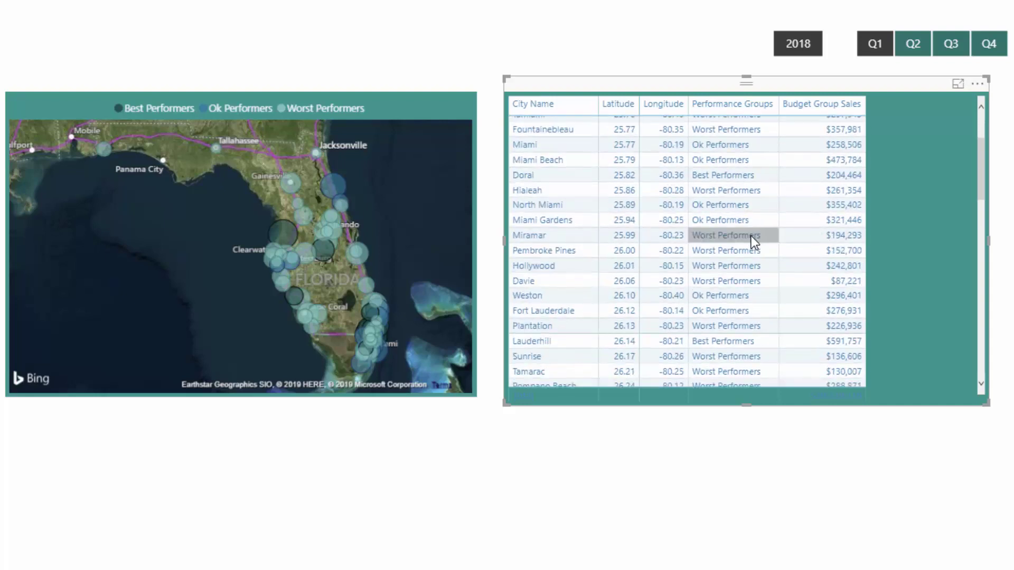
pyautogui.scroll(-2, 751, 236)
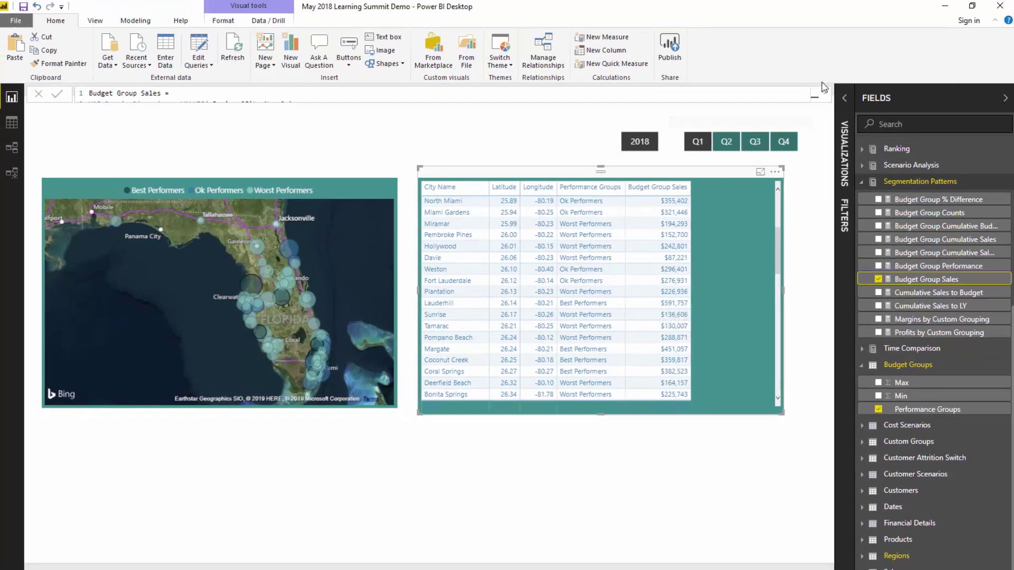
# Review the Budget Group Sales formula's lower-bound condition without editing it, then collapse the formula bar
pyautogui.click(824, 92)
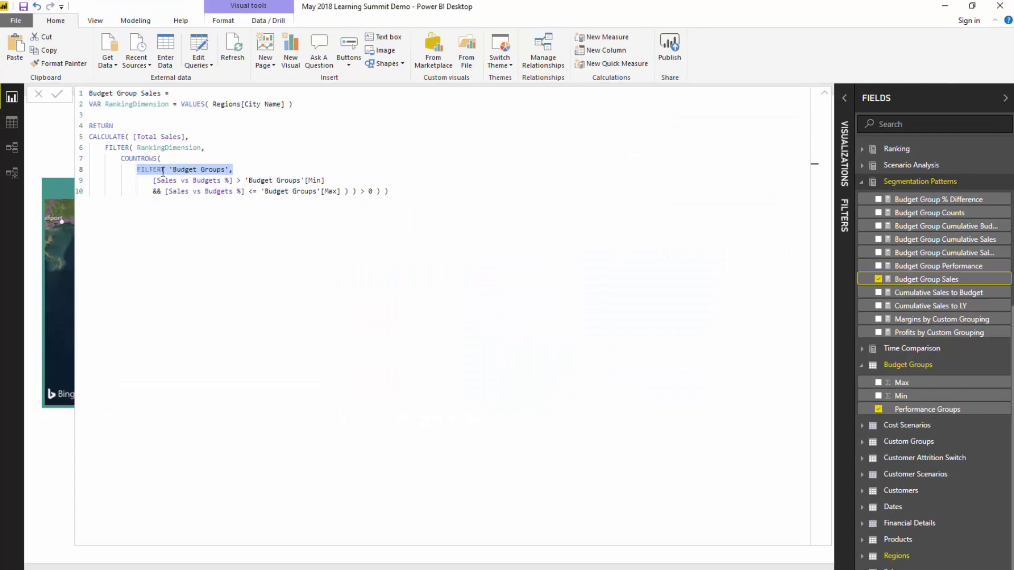
pyautogui.click(421, 190)
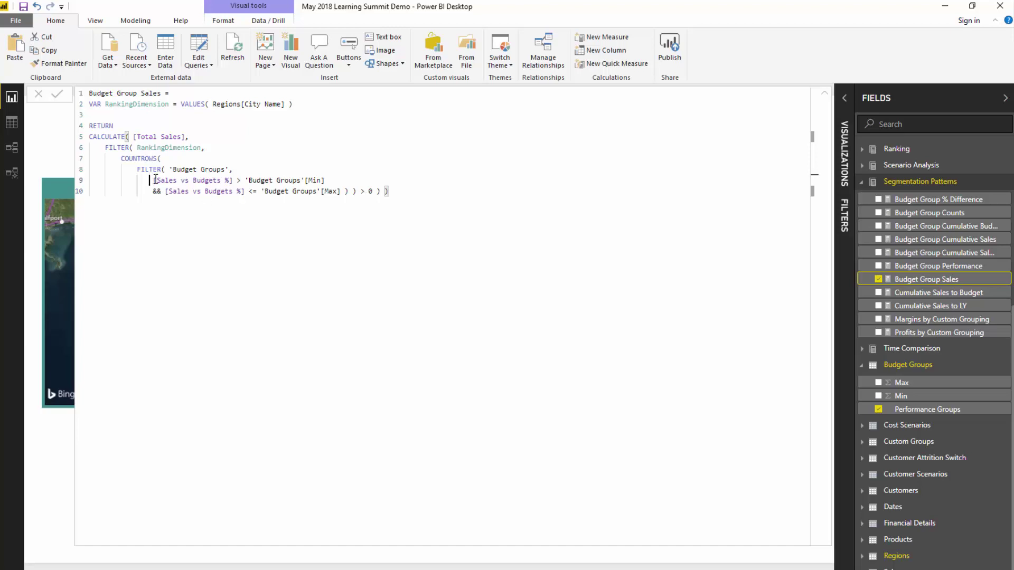
pyautogui.moveTo(155, 179); pyautogui.dragTo(245, 190)
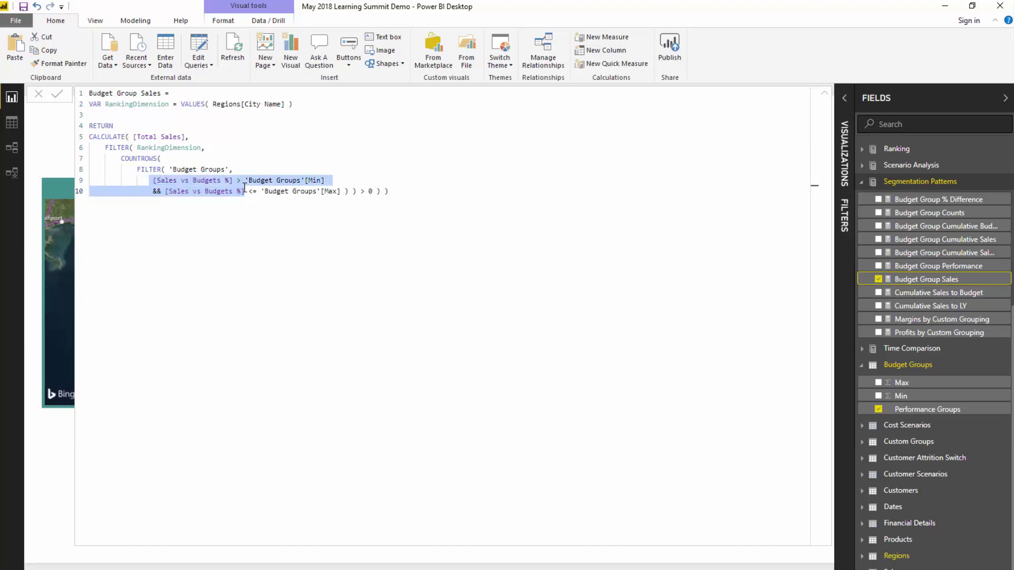
pyautogui.click(248, 190)
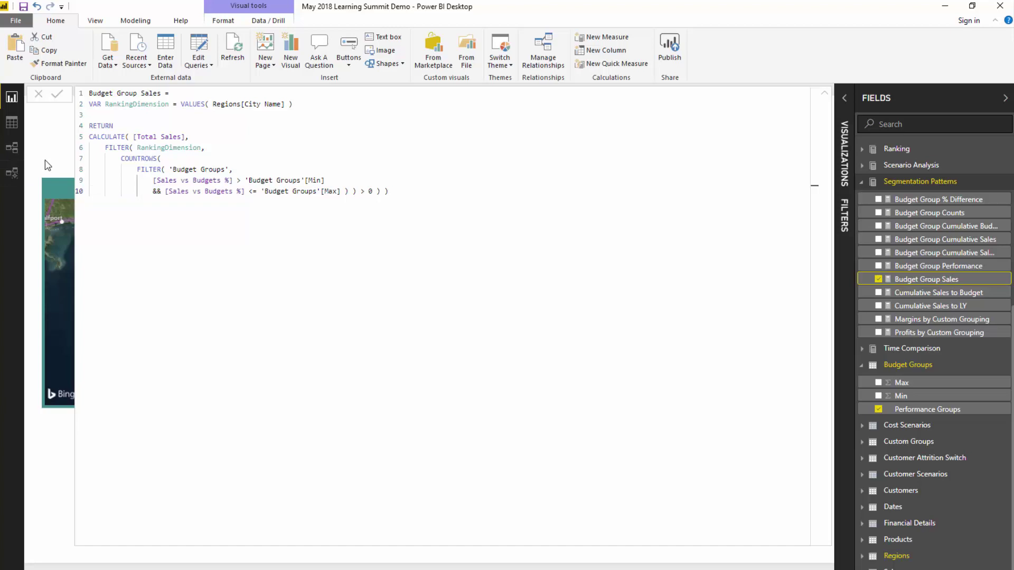
pyautogui.click(825, 99)
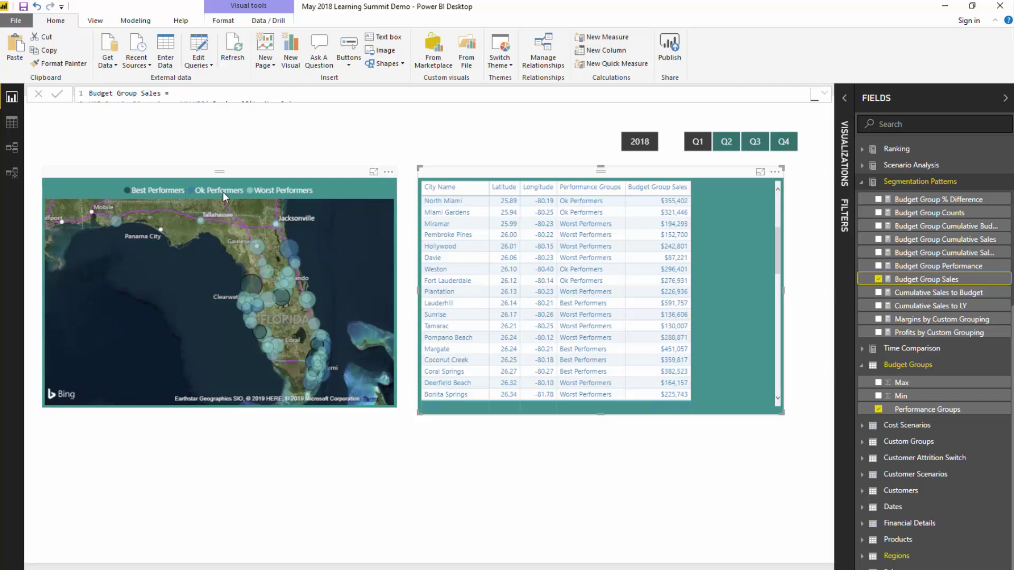
pyautogui.moveTo(264, 211)
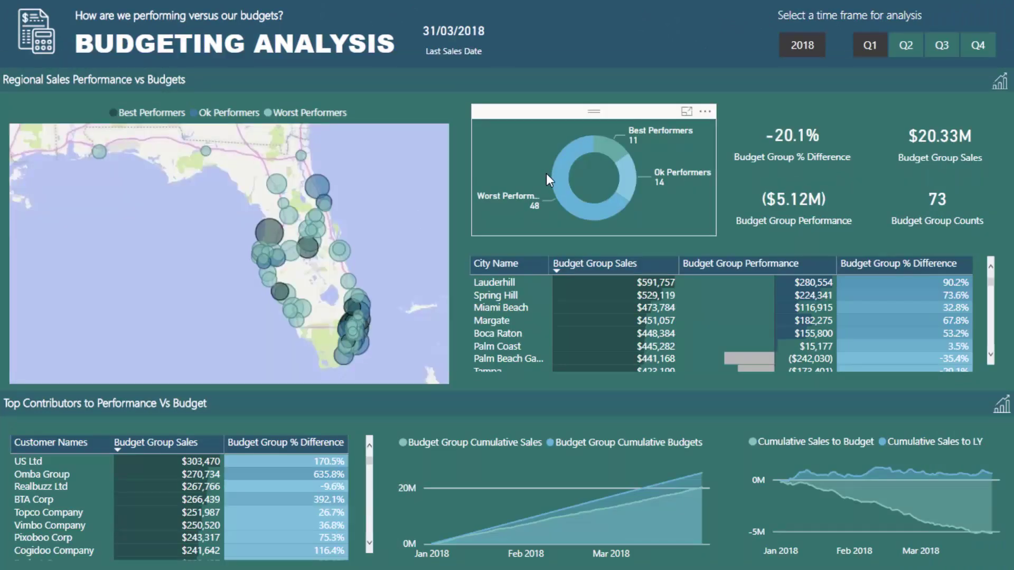
# Cross-filter via the donut from Worst to Best Performers and show the 11-city table in focus mode
pyautogui.click(566, 170)
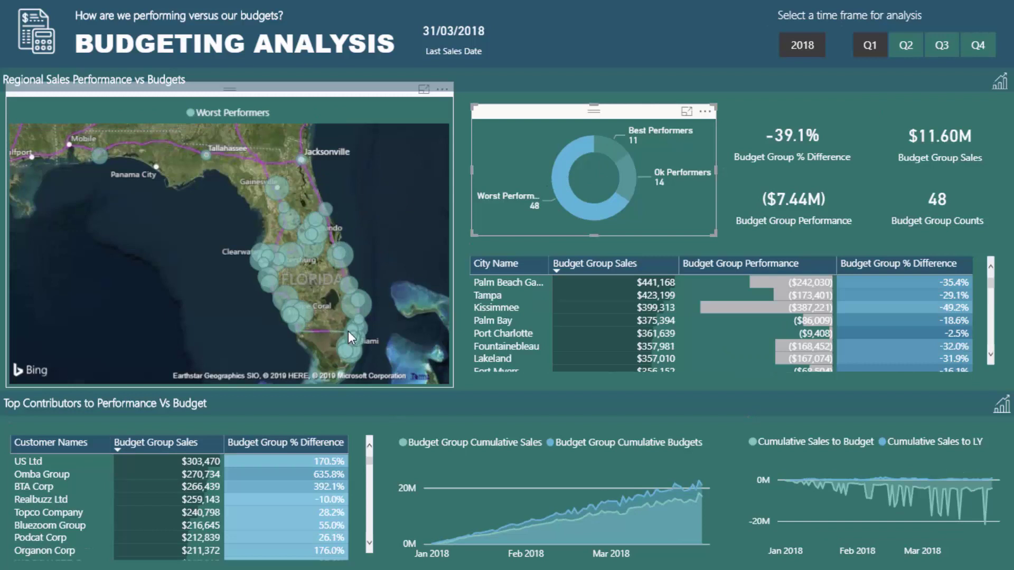
pyautogui.click(582, 252)
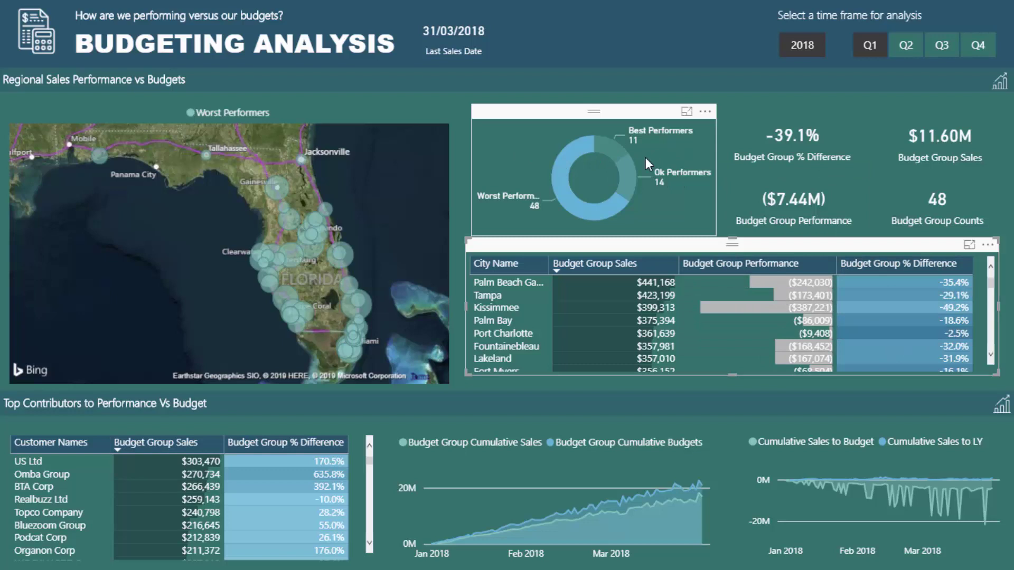
pyautogui.click(613, 146)
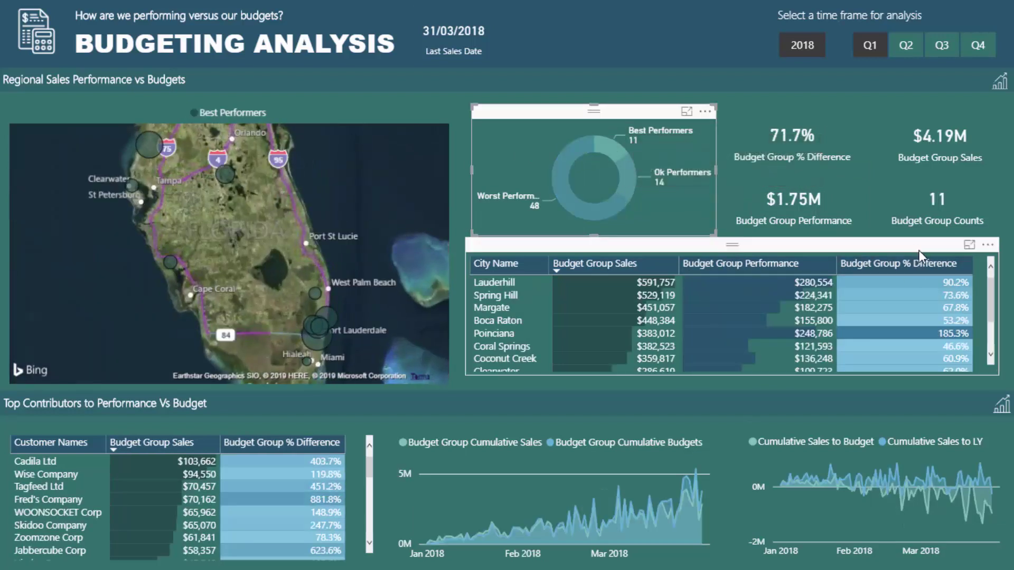
pyautogui.click(968, 247)
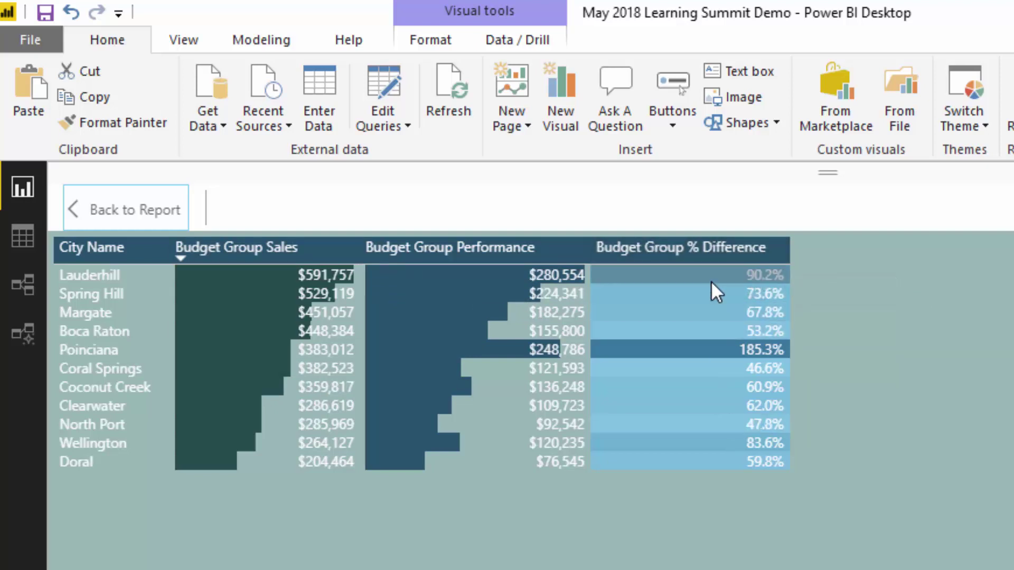
# Leave focus mode to see the Best Performers cards: 71.7%, $4.19M, $1.75M and 11
pyautogui.moveTo(711, 283)
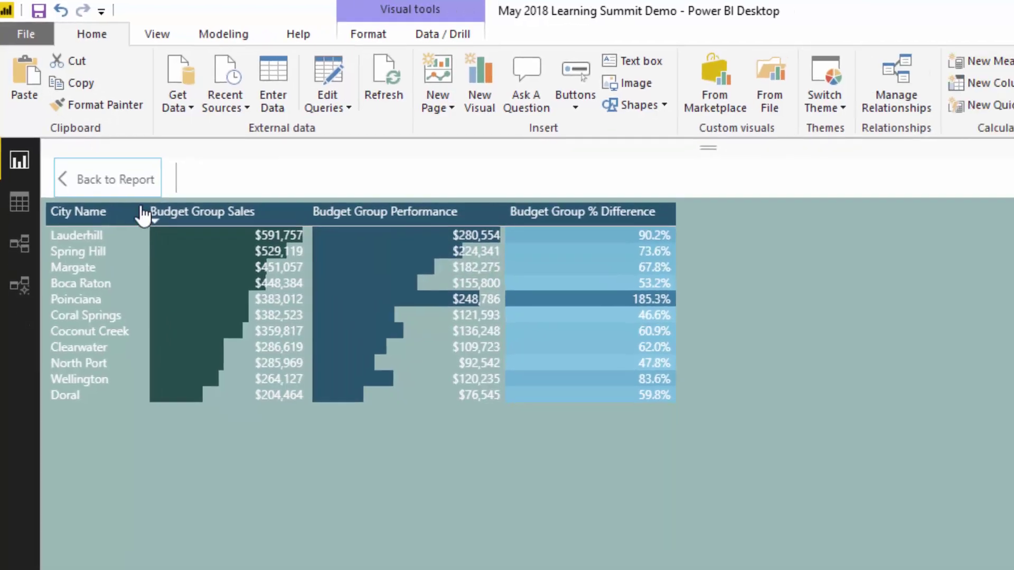
pyautogui.click(134, 211)
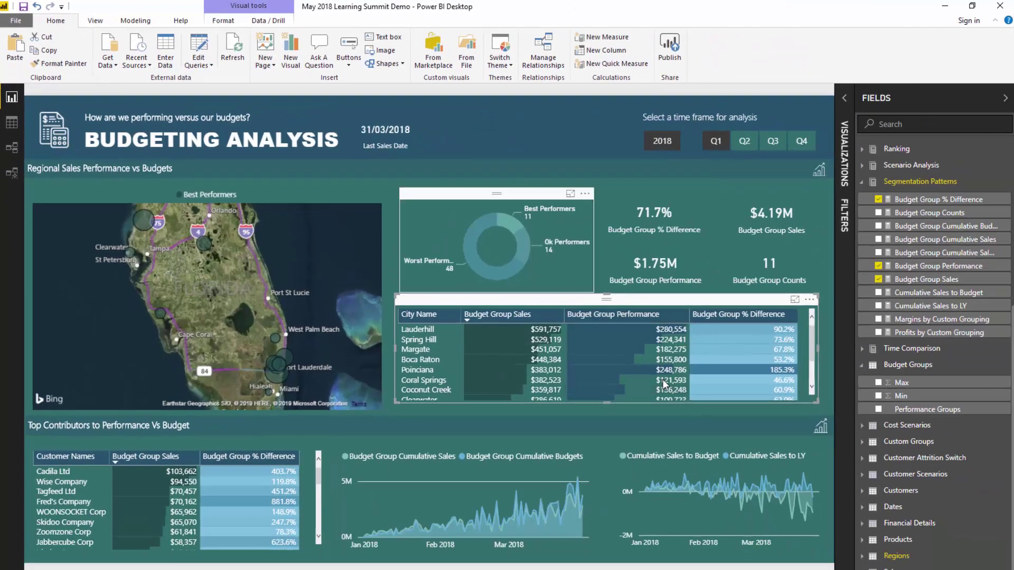
# Filter the dashboard to Ok Performers, yielding 14.3%, $4.55M, $567.24K and 14 cities
pyautogui.click(469, 236)
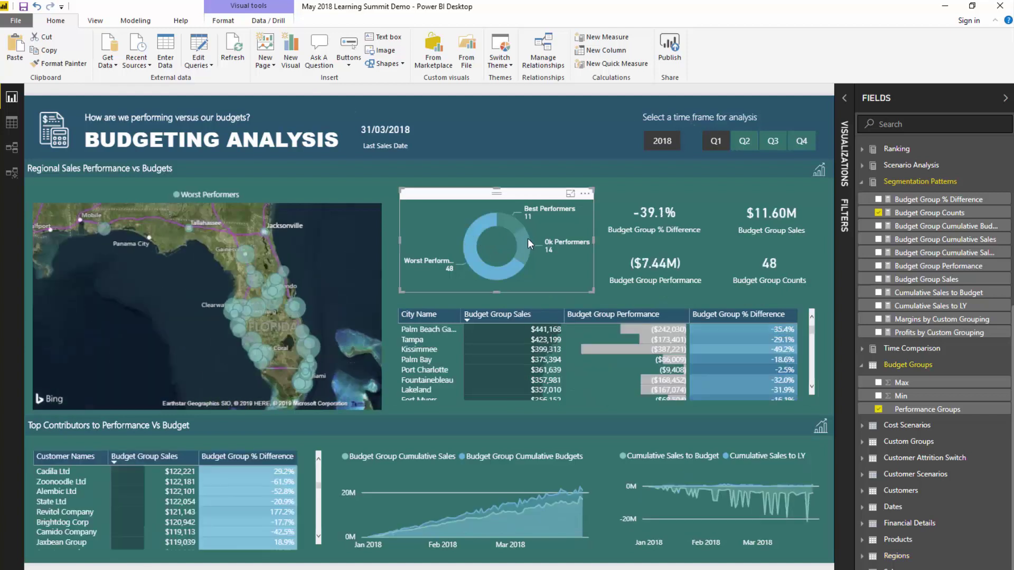
pyautogui.click(527, 242)
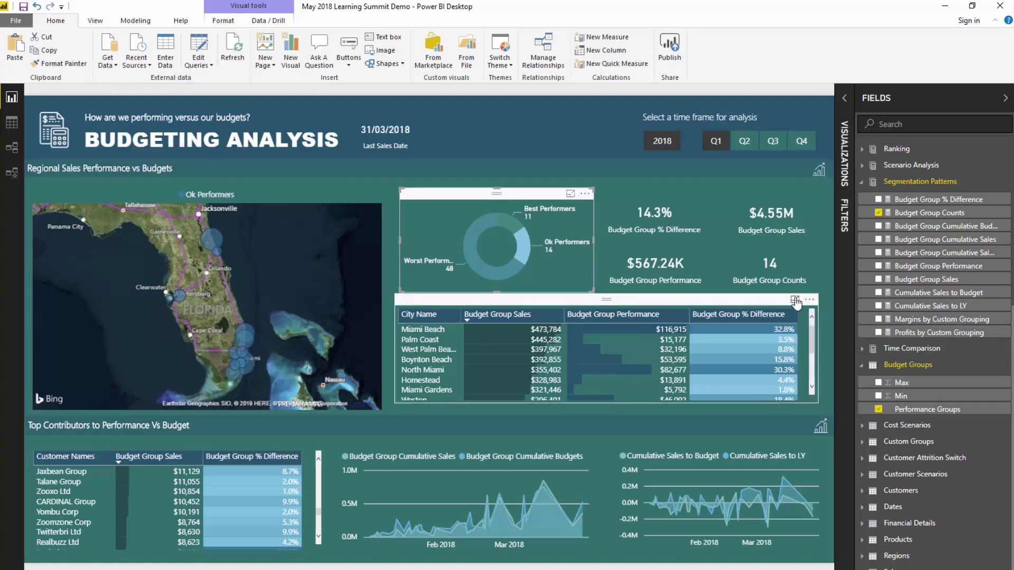
pyautogui.click(794, 300)
pyautogui.click(61, 111)
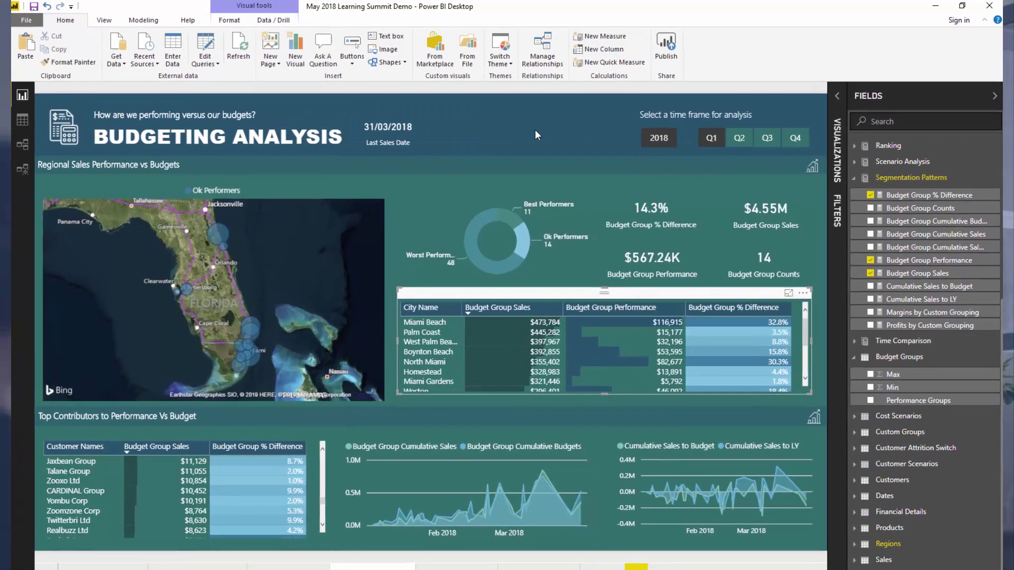
pyautogui.click(534, 128)
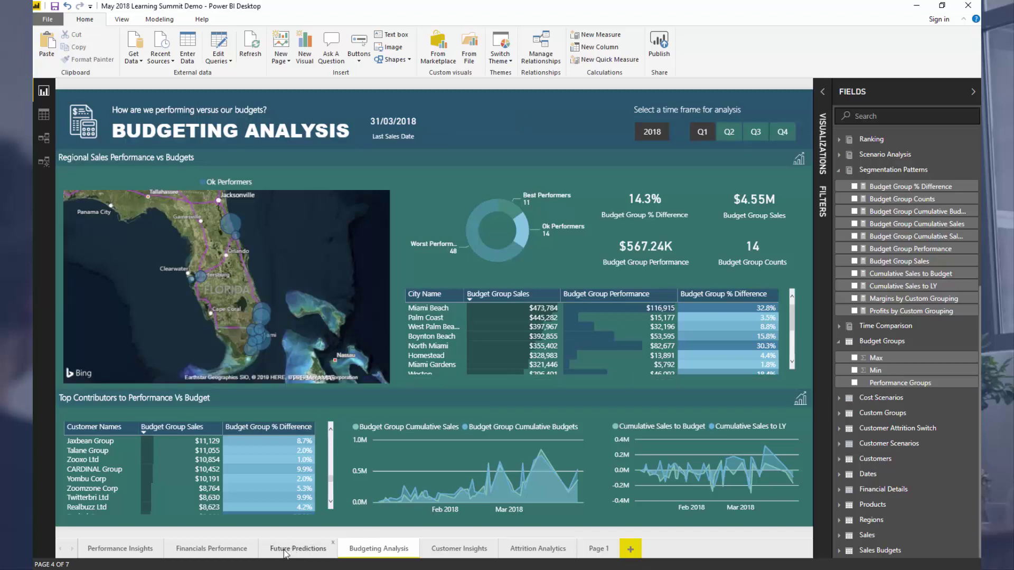
# Move through the Financials Performance and Budgeting Analysis pages, ending on Page 1
pyautogui.click(236, 550)
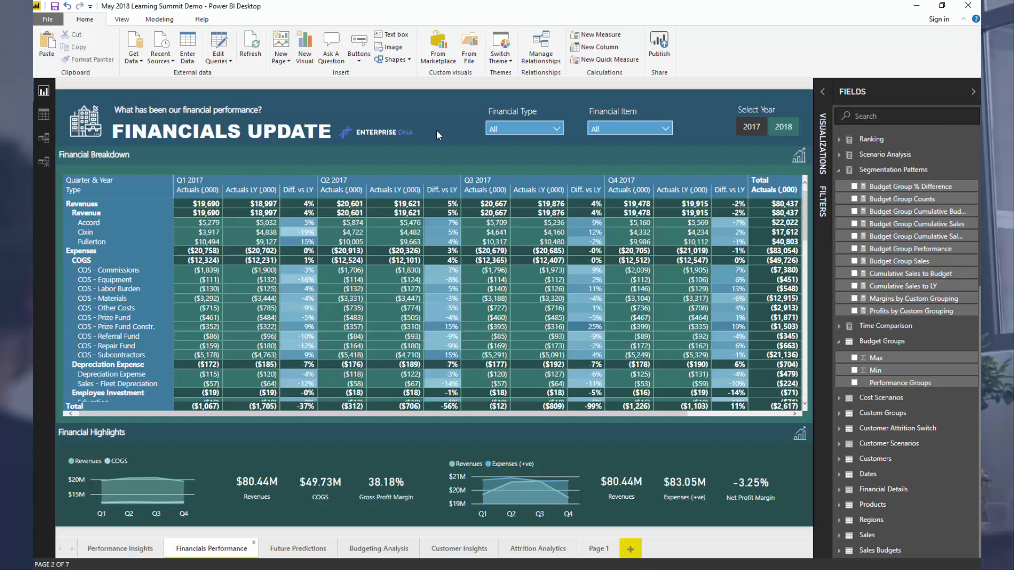
pyautogui.click(393, 553)
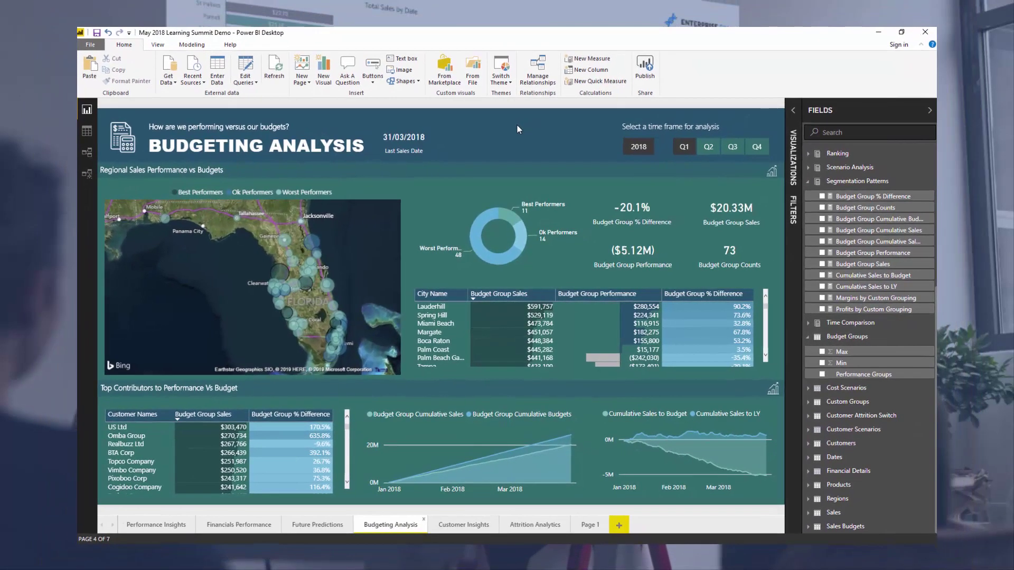
pyautogui.click(589, 524)
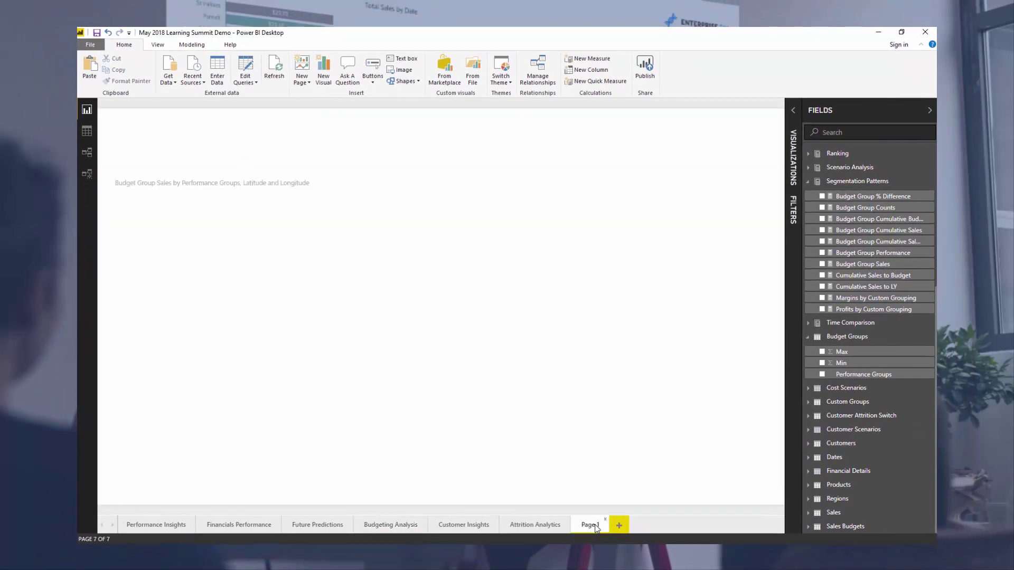